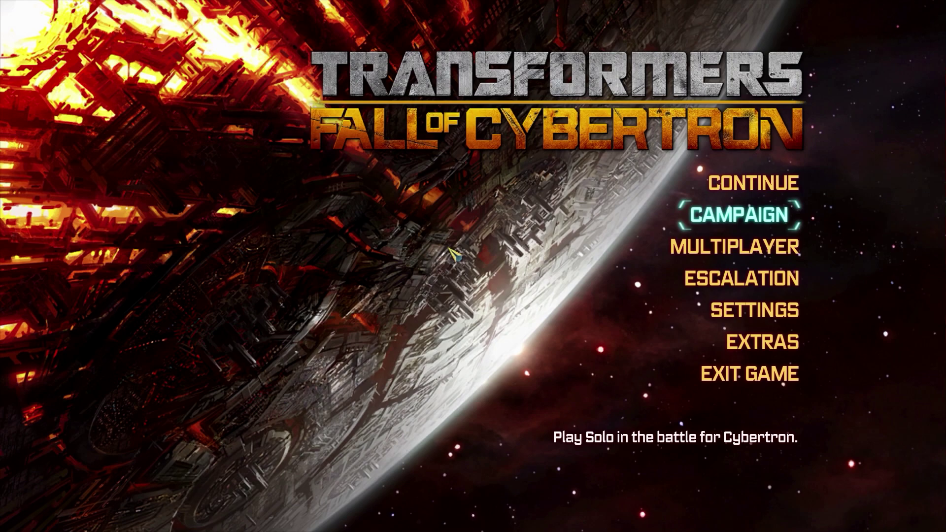
Step: Select MULTIPLAYER on the Fall of Cybertron main menu
key("Down")
key("Return")
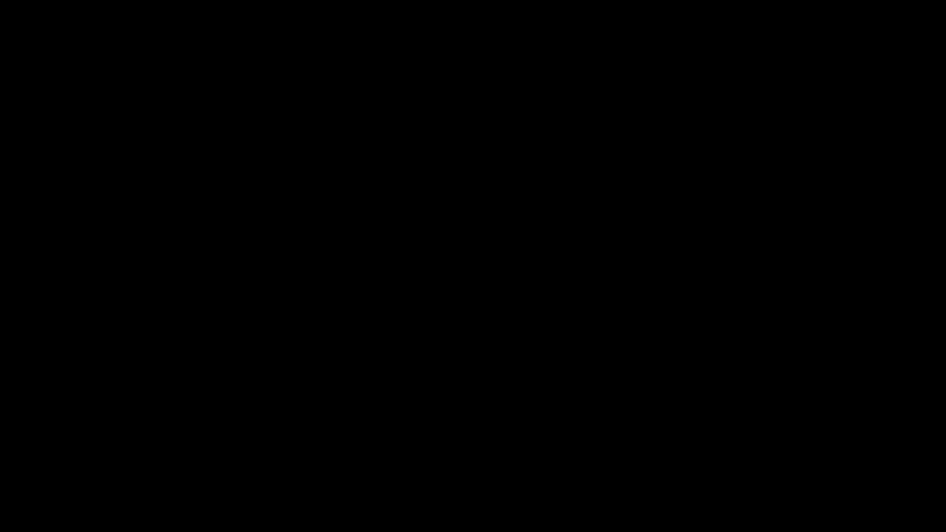
Step: Launch UPK Explorer.exe from its folder in Program Files (x86)
left_click_drag(207, 243, 67, 129)
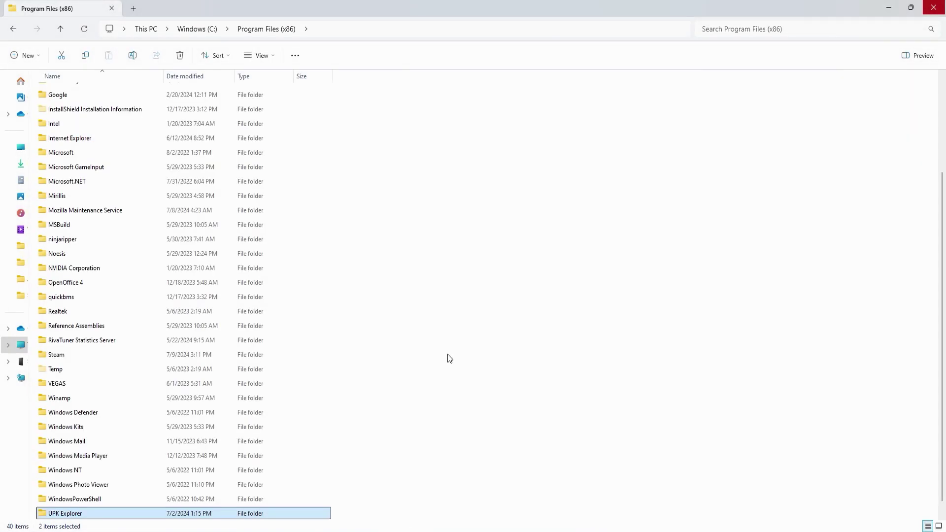
left_click(448, 357)
scroll(448, 357, "down", 1)
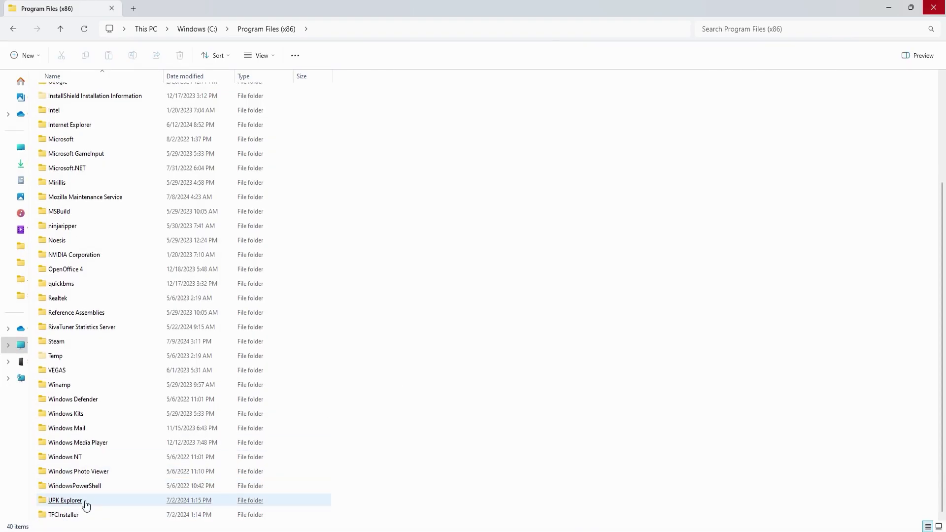
double_click(64, 500)
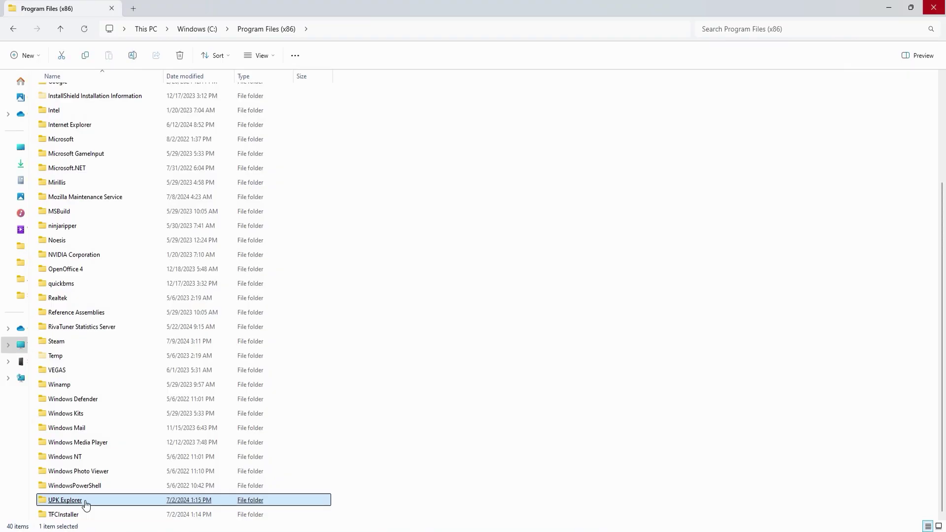
scroll(506, 394, "down", 5)
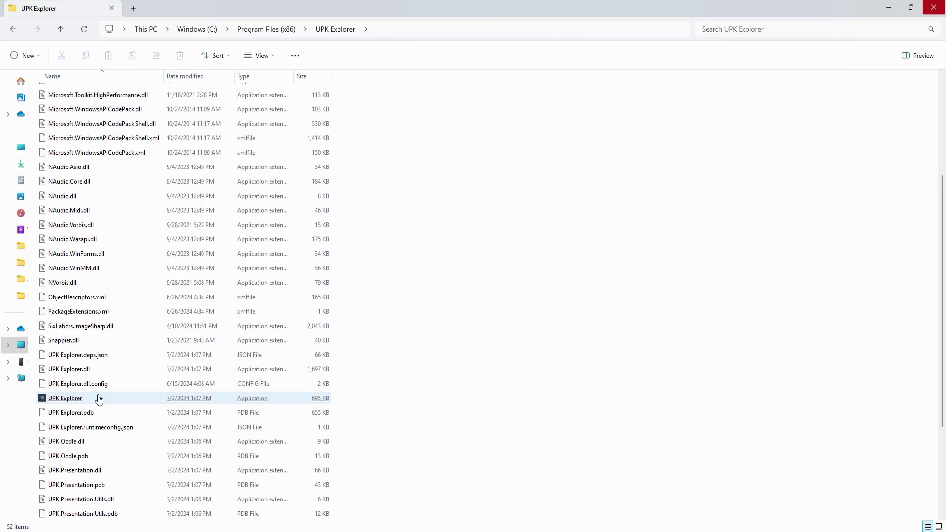
double_click(99, 399)
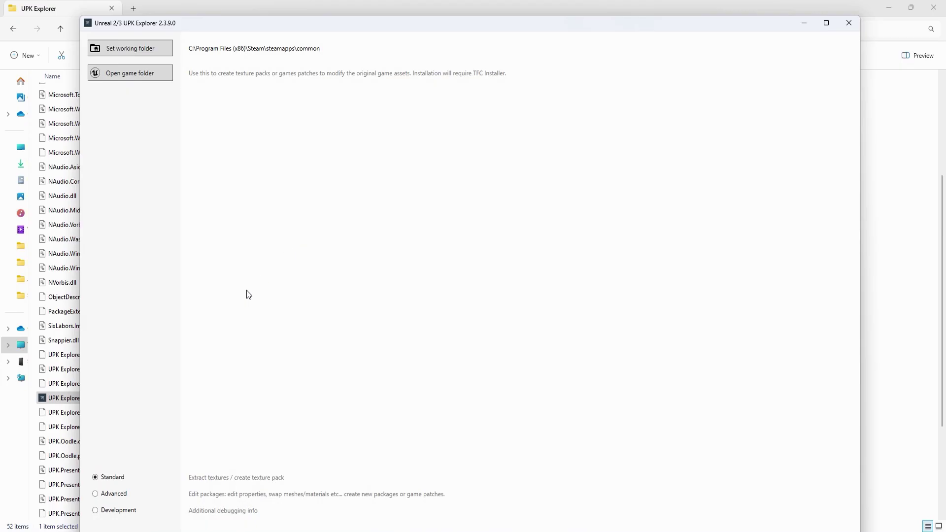
Step: Choose the Advanced radio button on the UPK Explorer start window
left_click(112, 499)
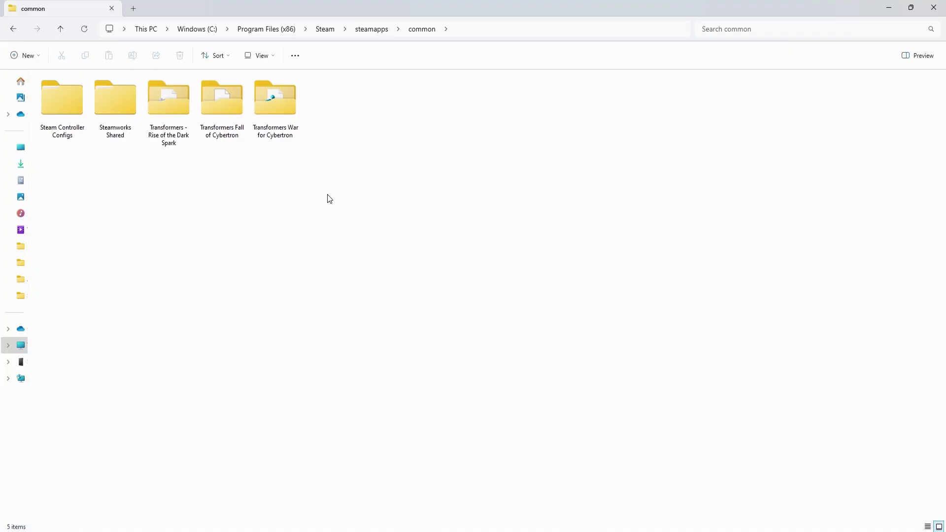
Step: Create a new folder named 'Working Folder' in steamapps\common
right_click(327, 195)
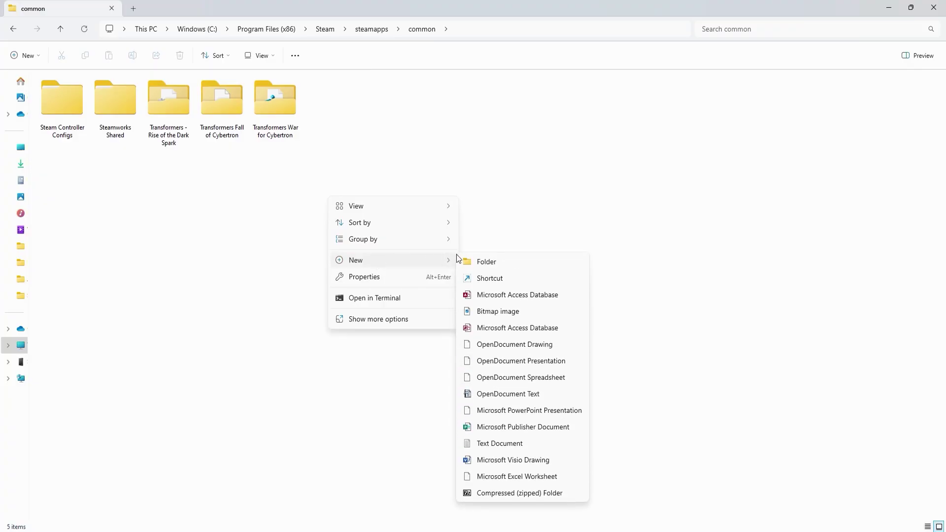
left_click(477, 263)
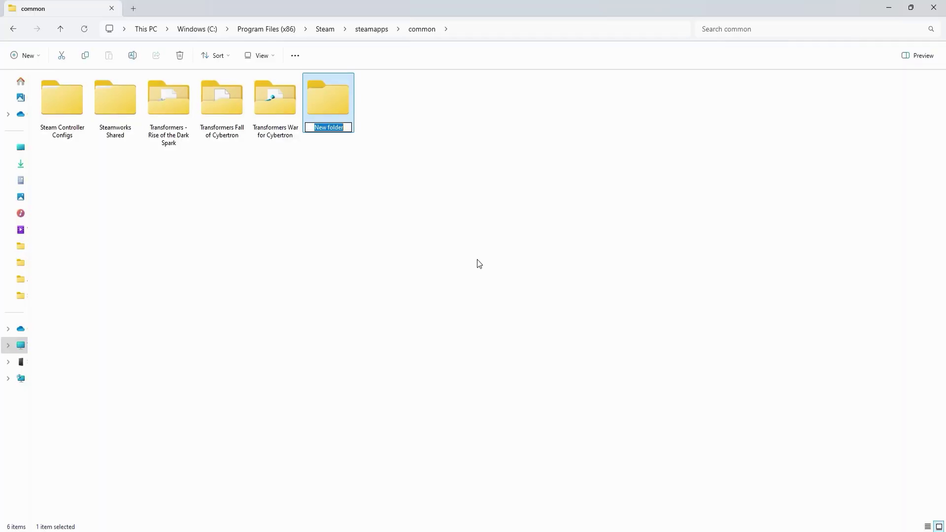
type("Working Folder")
key("Return")
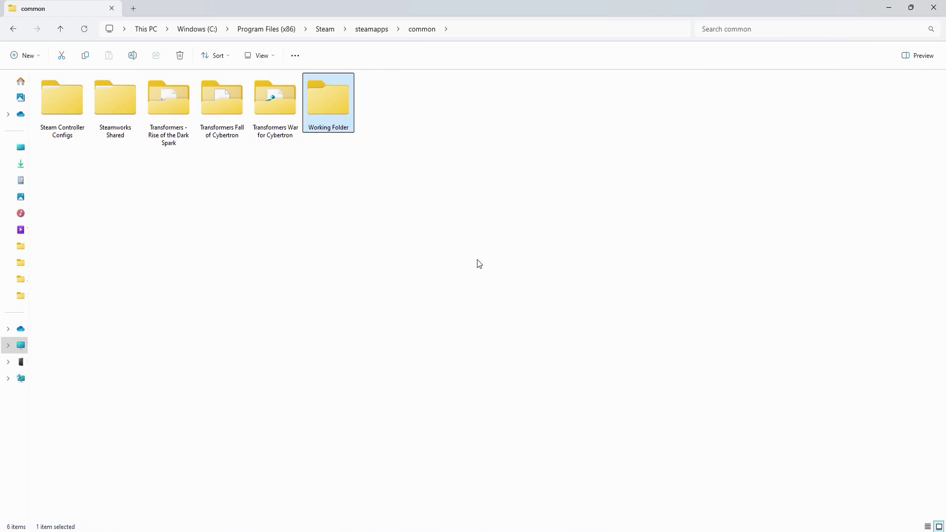
left_click(478, 260)
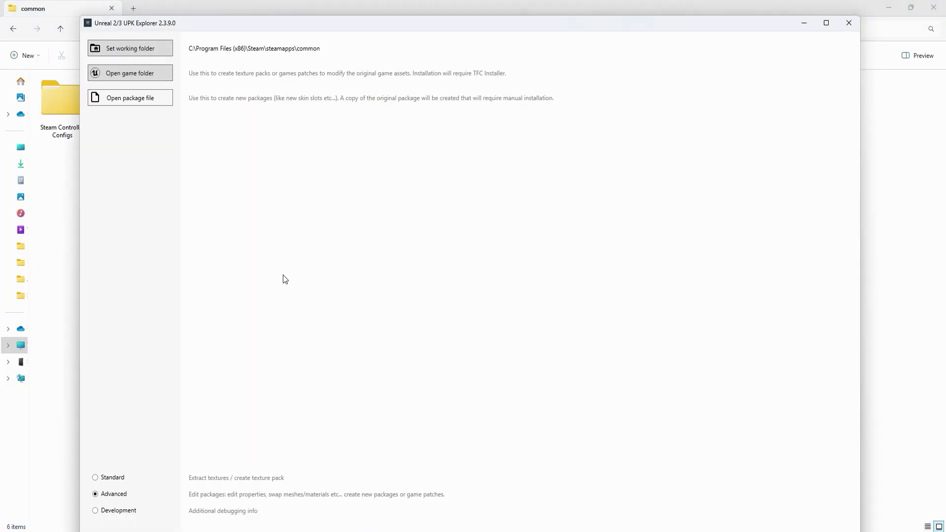
Step: Set UPK Explorer's working folder to common\Working Folder
left_click(140, 51)
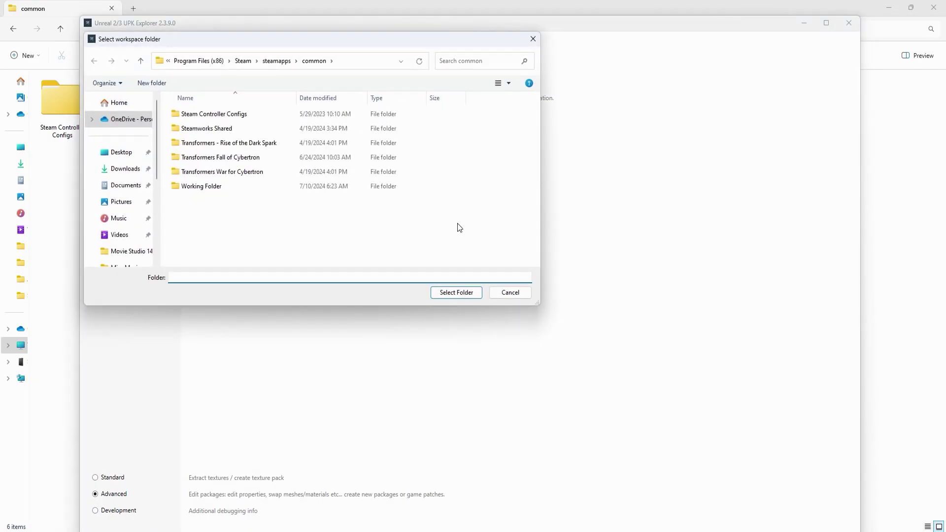
double_click(213, 188)
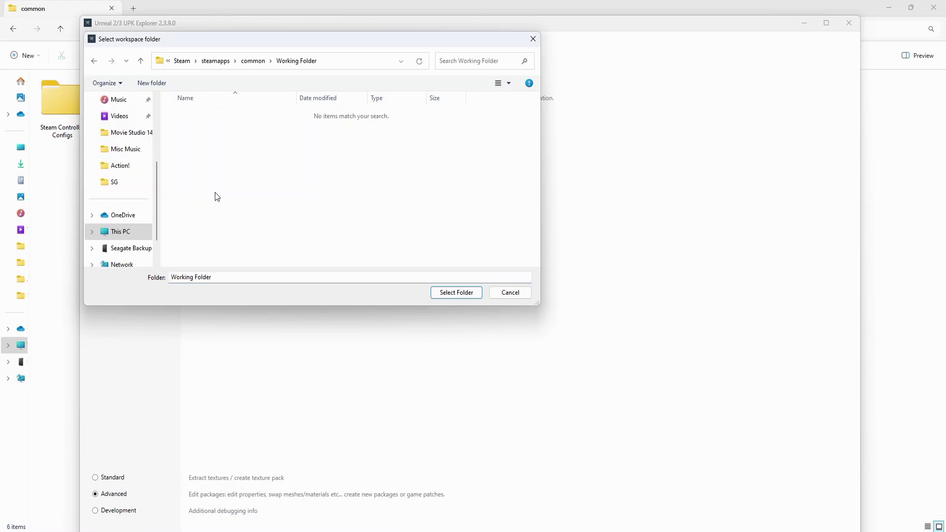
left_click(456, 293)
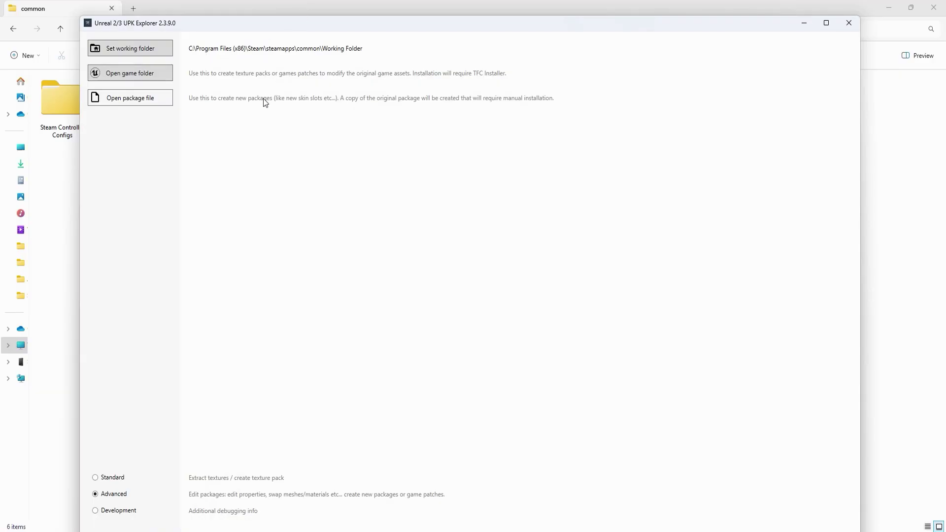
Step: Load the Fall of Cybertron game folder as Transformers Fall of Cybertron (PC)
left_click(161, 79)
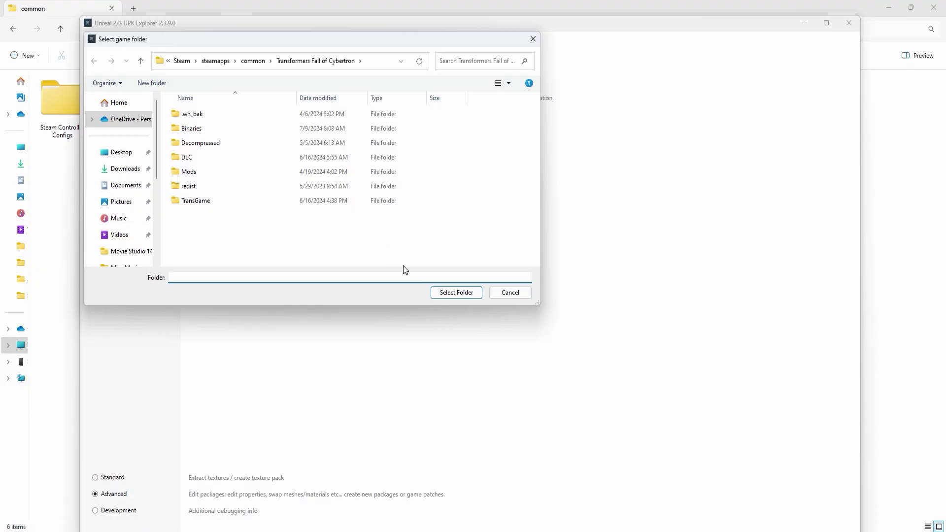
left_click(455, 294)
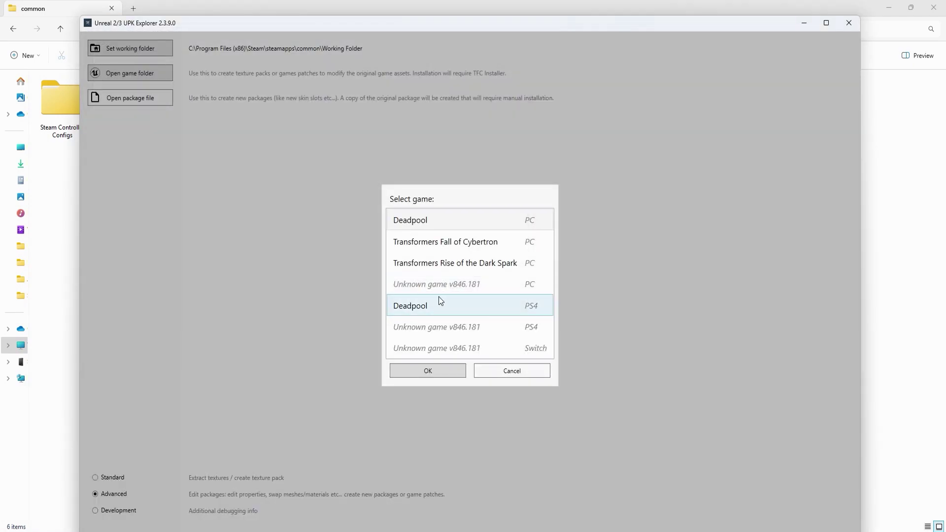
left_click(433, 242)
left_click(428, 370)
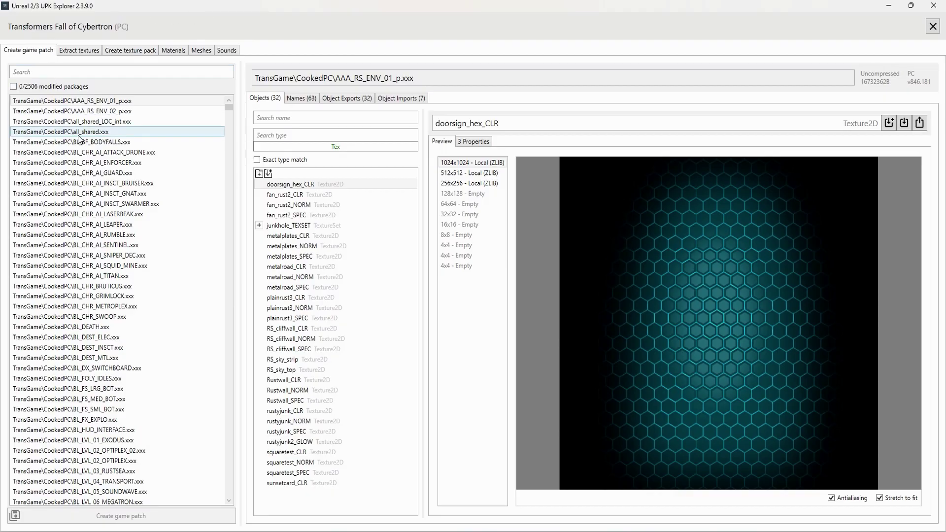
Step: Scroll the package list, then open Extract textures with 6169 textures and A_green previewed
left_click_drag(228, 109, 209, 180)
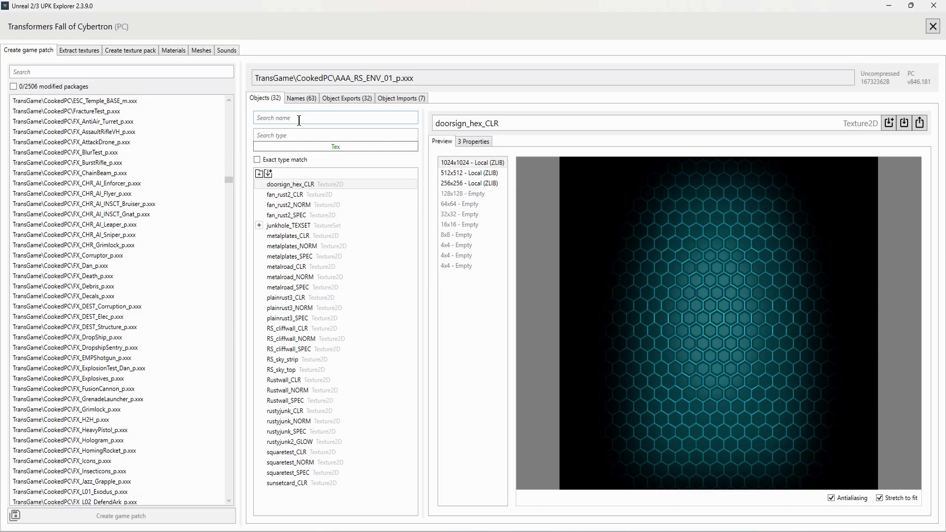
left_click(86, 52)
left_click_drag(226, 143, 229, 204)
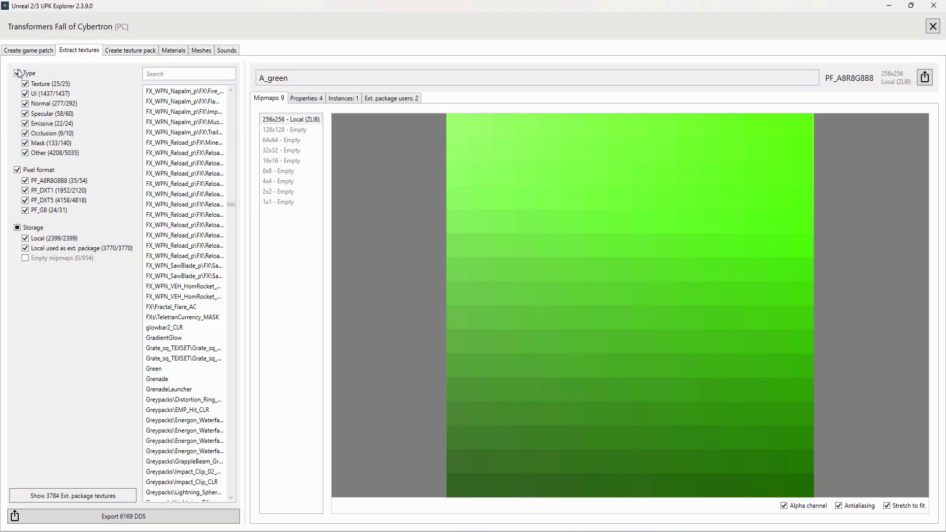
Step: Hide PF_A8R8G8B8 and PF_G8 textures and search the texture list for 'jazz'
left_click(24, 180)
left_click(25, 210)
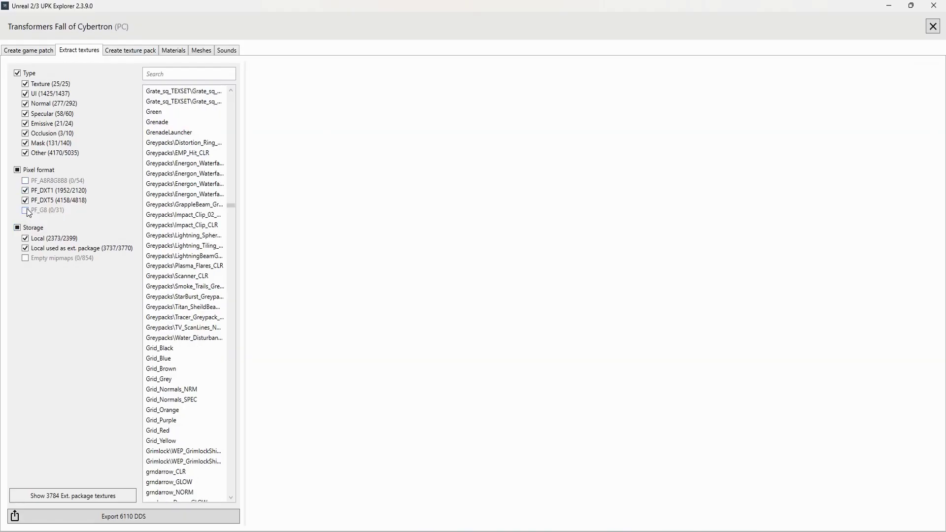
left_click(170, 74)
type("jazz")
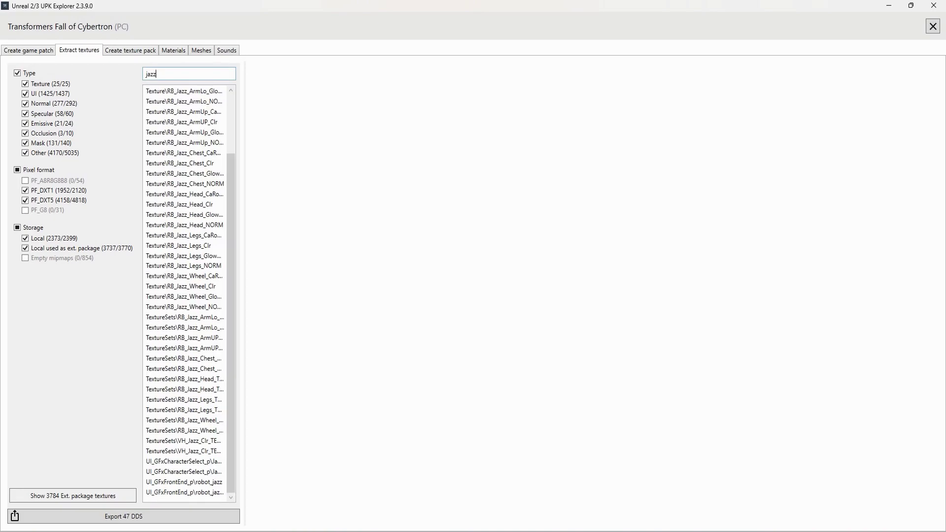
Step: Preview a Jazz arm texture and RB_Jazz_Chest_Clr, then view Create texture pack and Materials
left_click(180, 112)
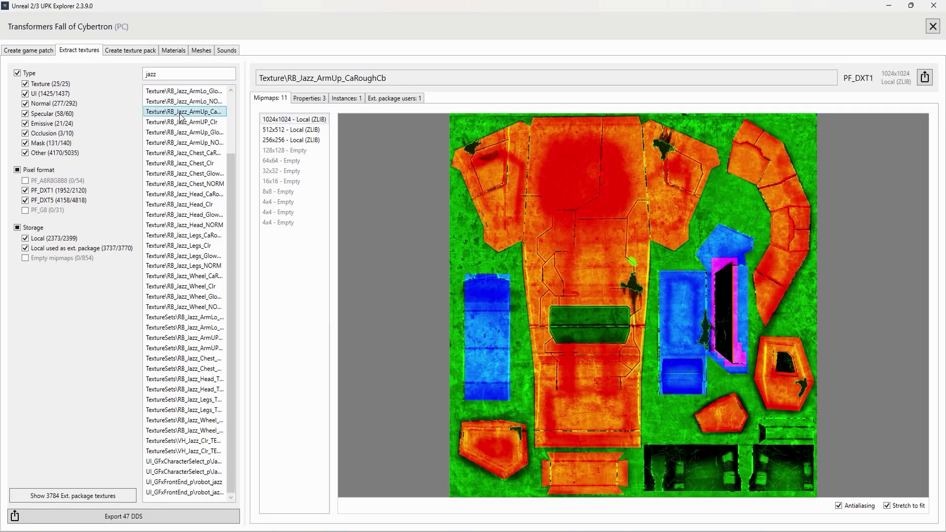
left_click(184, 163)
left_click(130, 51)
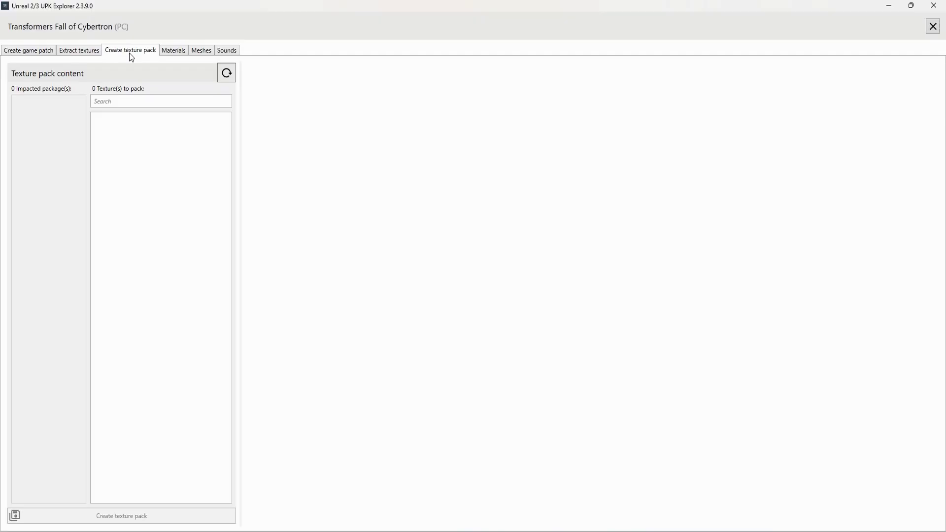
left_click(170, 53)
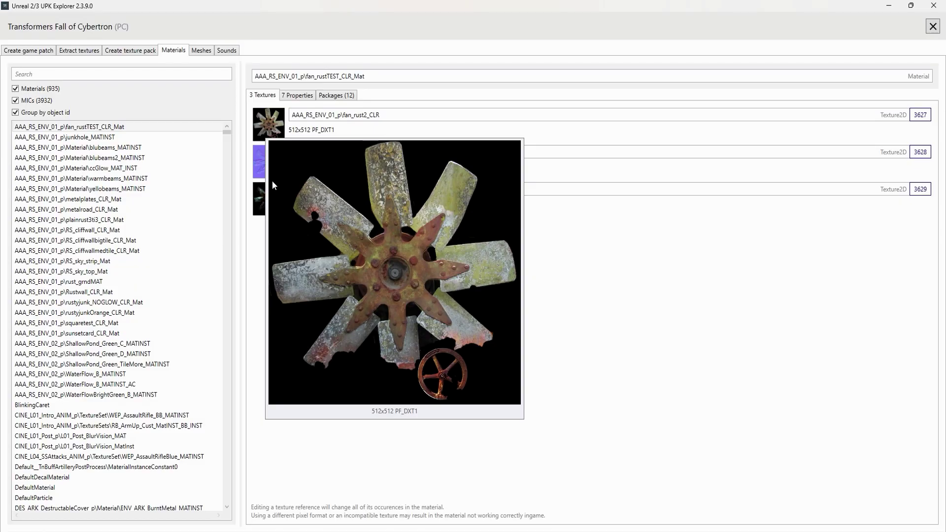
Step: Show fan_rustTEST_CLR_Mat's properties and its 12 packages, then switch to the Meshes browser
mouse_move(255, 158)
mouse_move(255, 214)
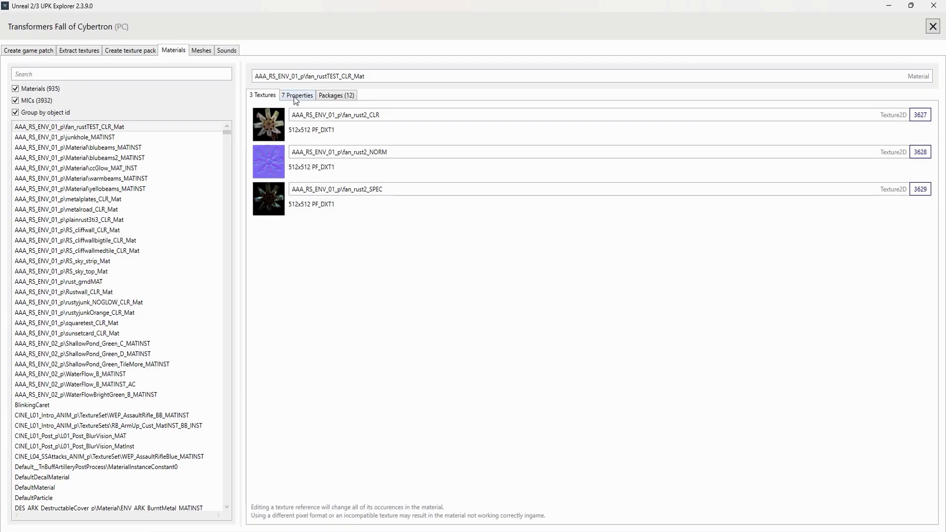
left_click(296, 97)
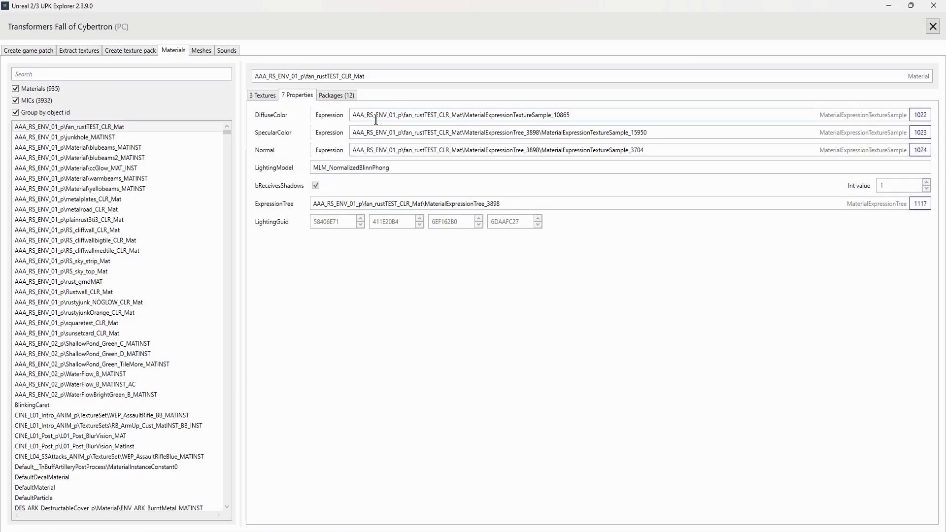
left_click(339, 96)
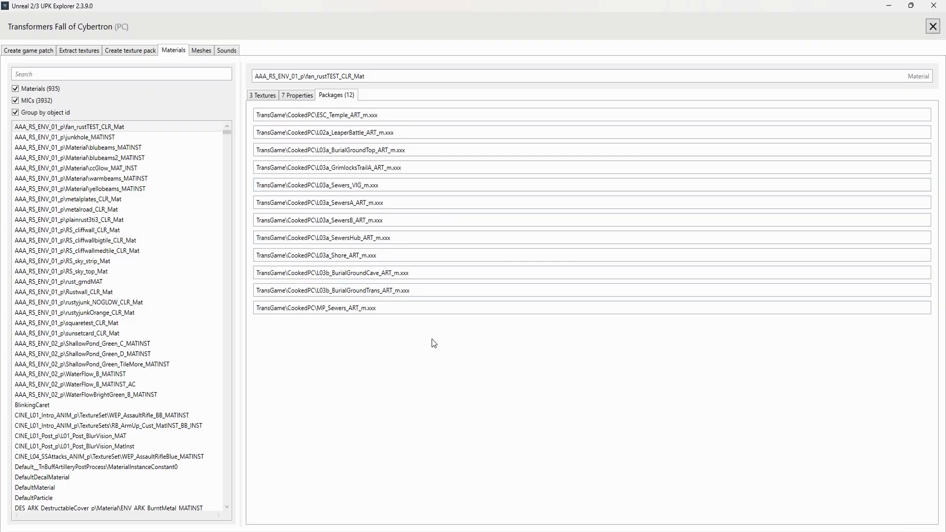
left_click(201, 51)
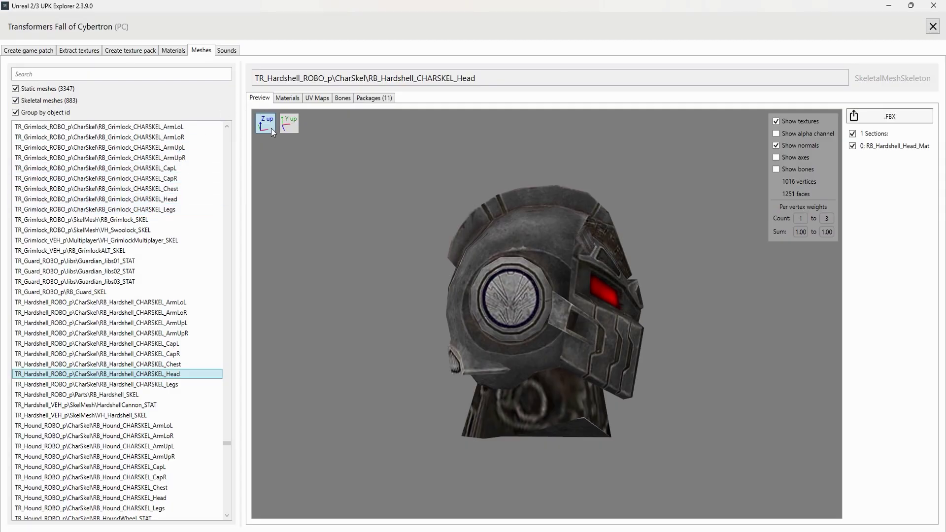
Step: Turn the Hardshell head to face front and review its material, UV map, bones and 11 packages
left_click_drag(512, 325, 540, 314)
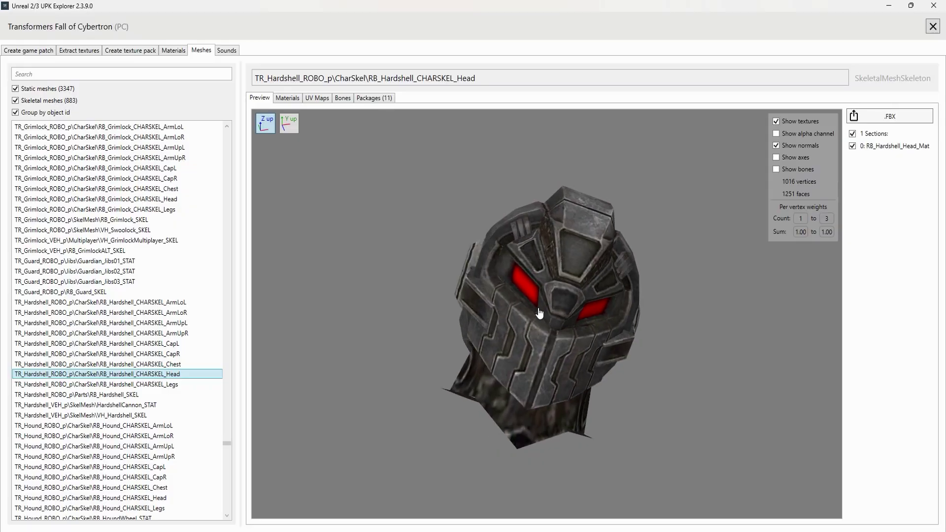
left_click(288, 98)
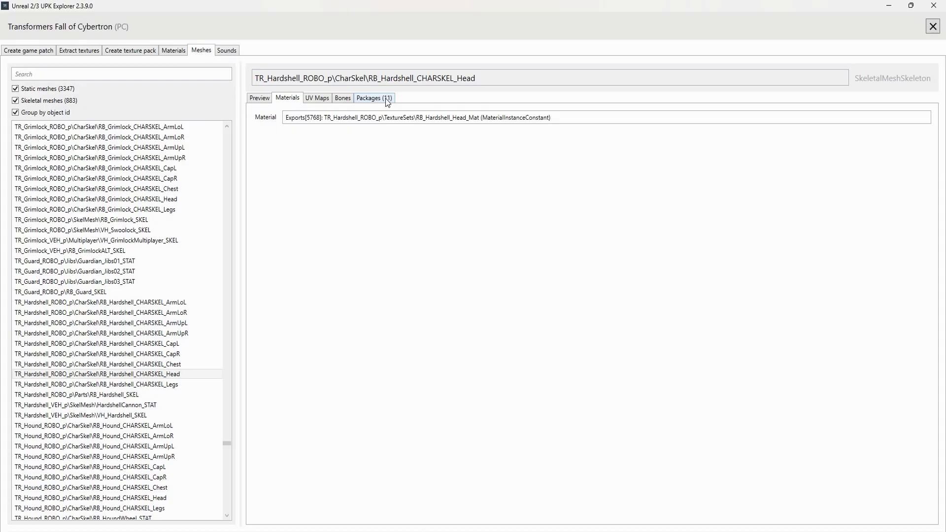
left_click(323, 97)
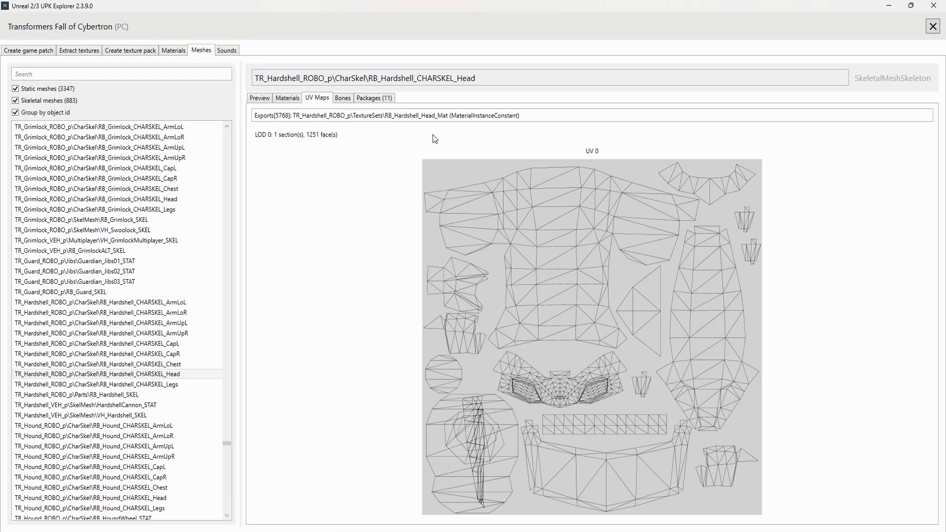
left_click(346, 98)
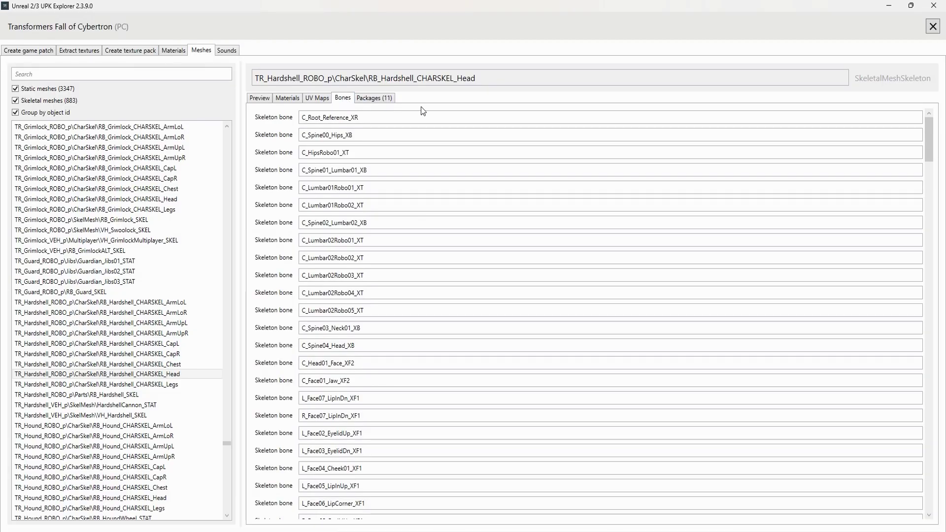
left_click_drag(934, 153, 900, 525)
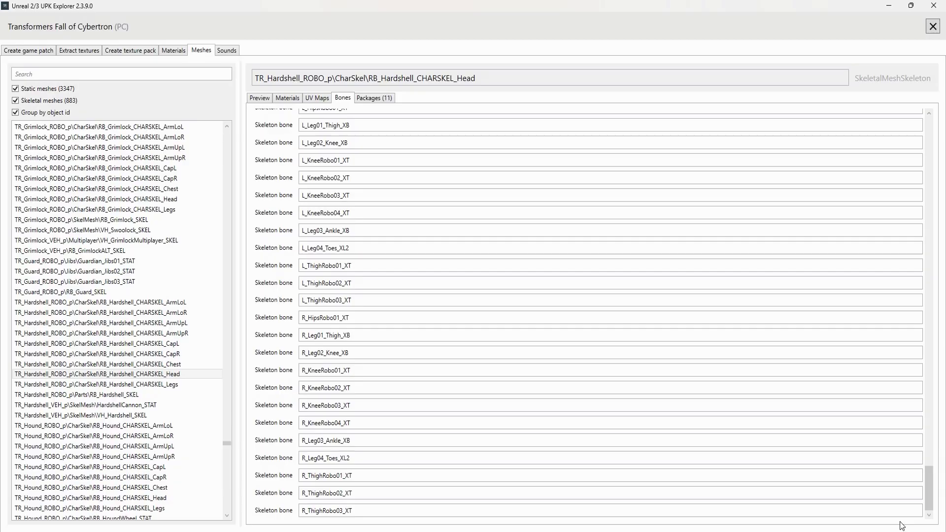
left_click(370, 98)
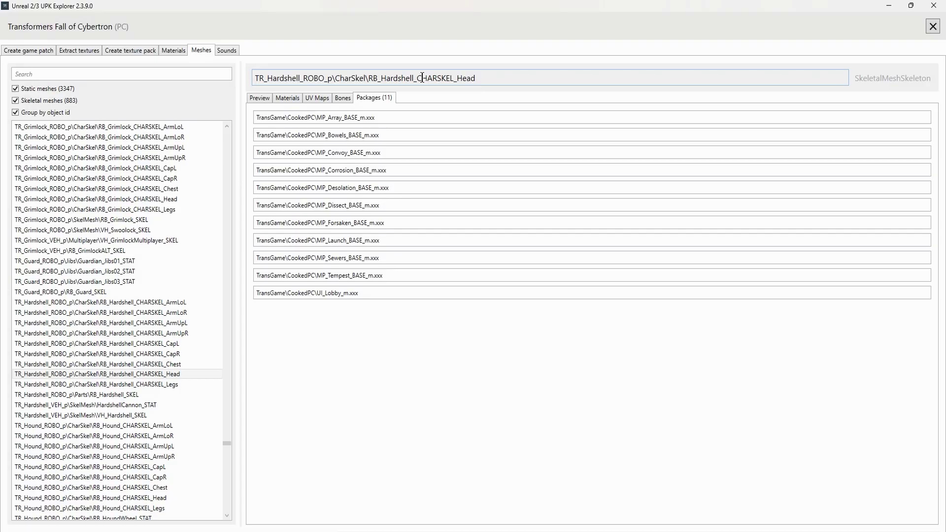
left_click(224, 49)
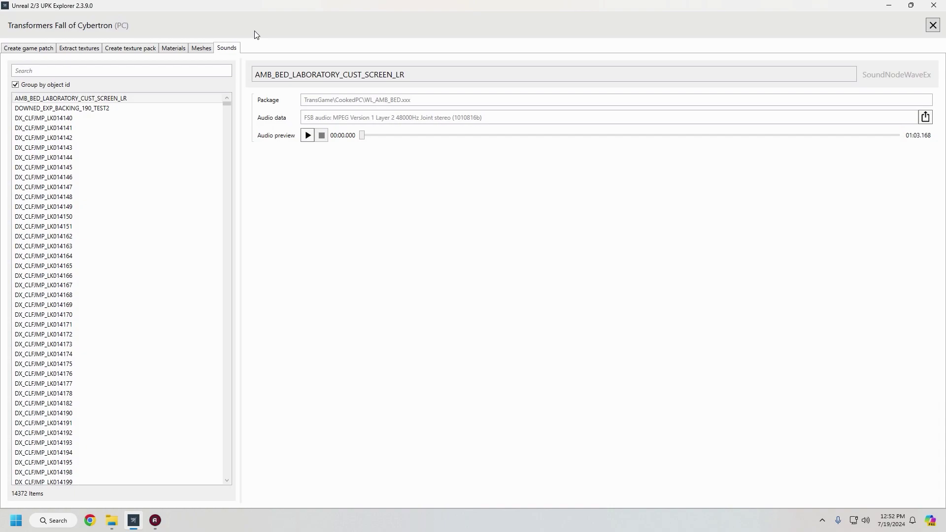
Step: Play sound DX_CLFJMP_LK014140, then DX_SLDA02_LK015216 from package WL_DX_SLDA02
left_click(46, 119)
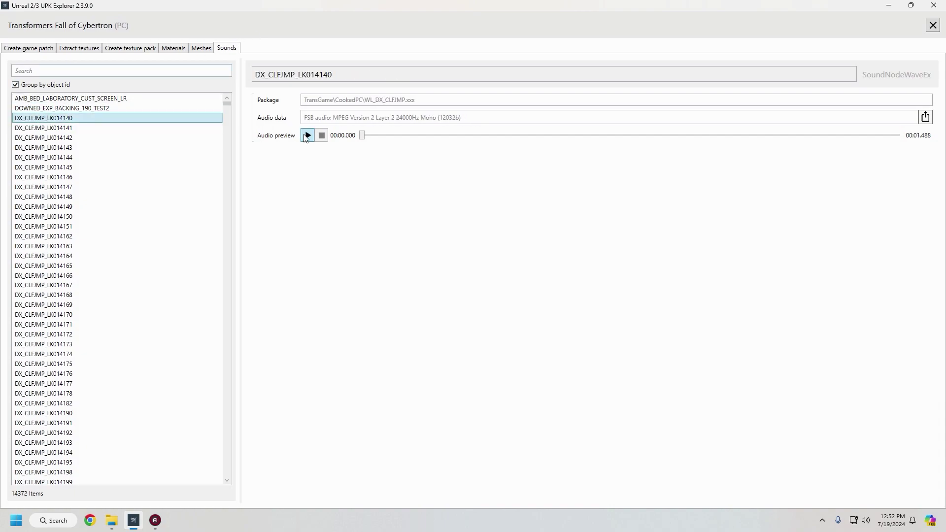
left_click(307, 136)
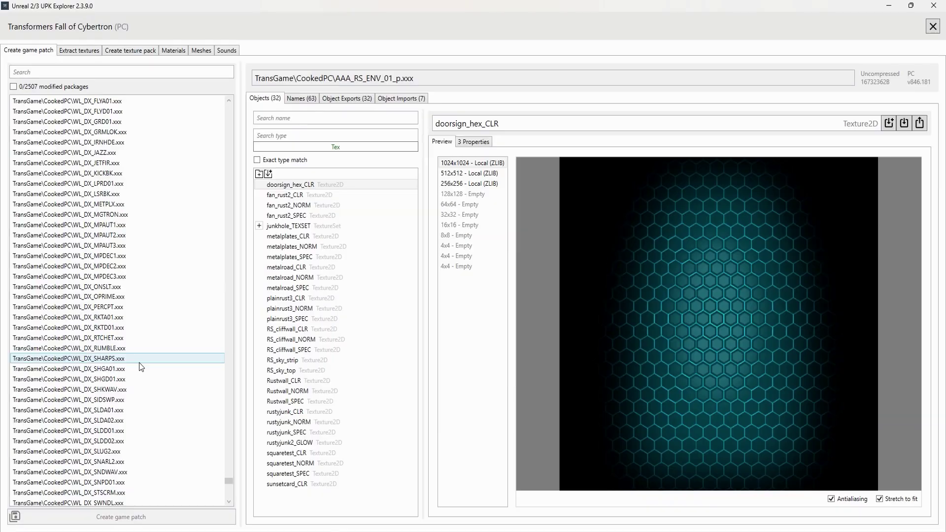
left_click(118, 420)
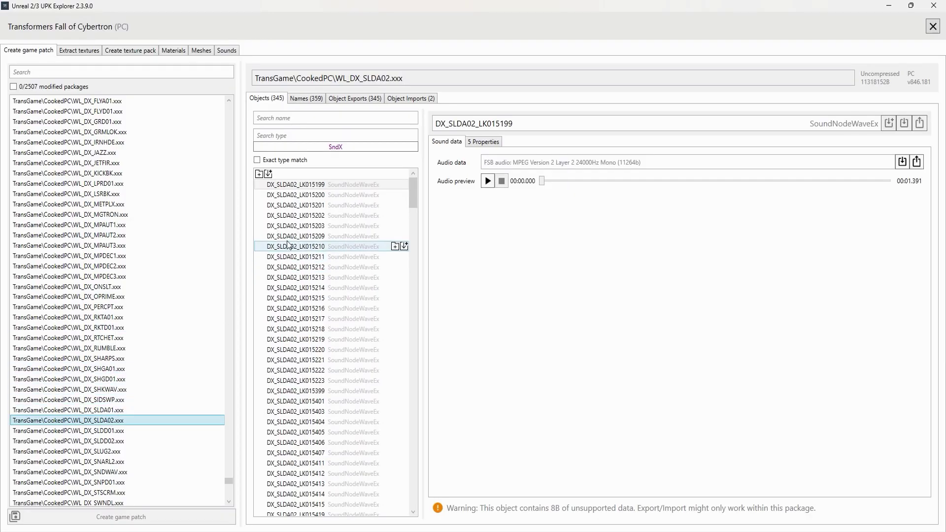
left_click(291, 309)
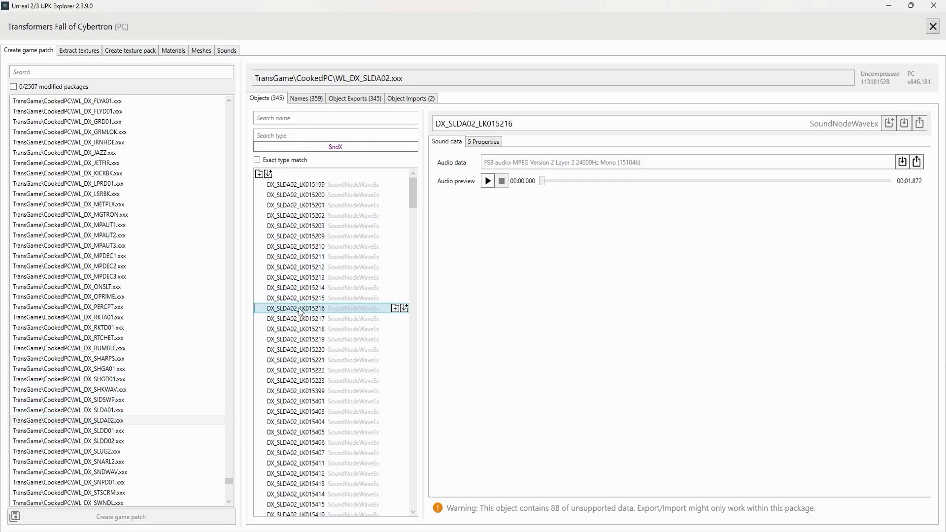
left_click(487, 180)
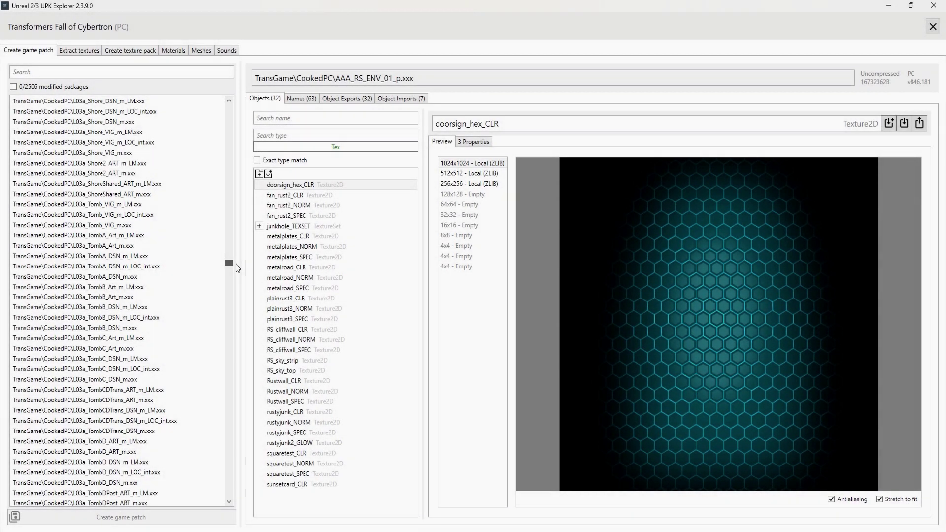
Step: Load the L03a_EyeOfTheStorm_BASE_m package and filter its meshes by 'bumb'
left_click_drag(235, 264, 233, 258)
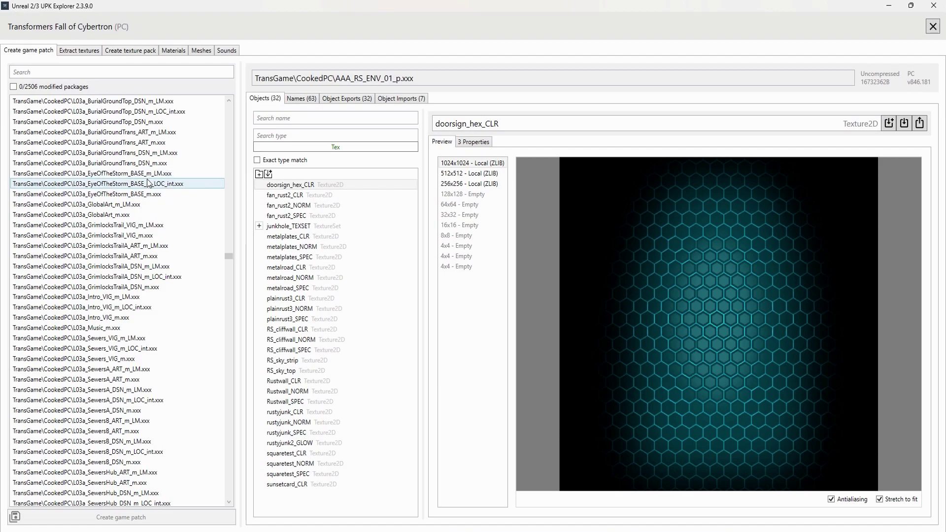
left_click(144, 194)
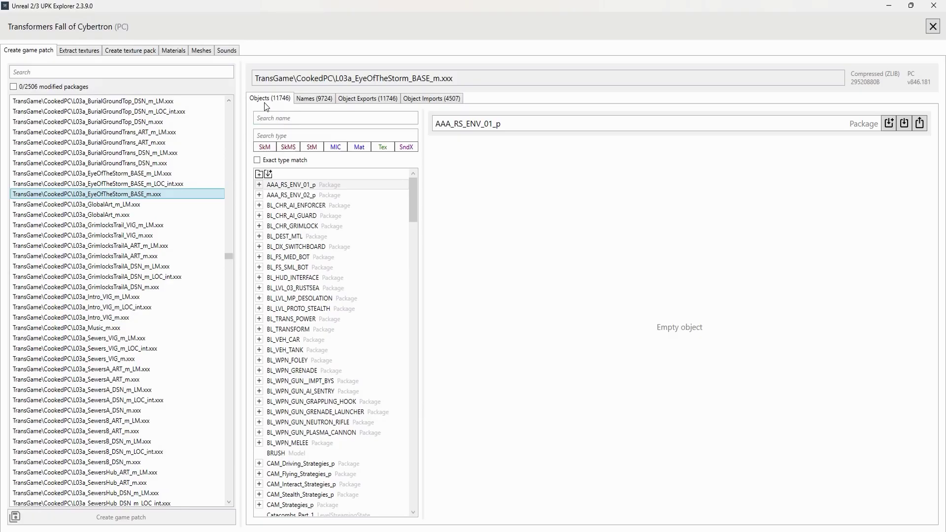
left_click(201, 50)
left_click(125, 74)
type("bumb")
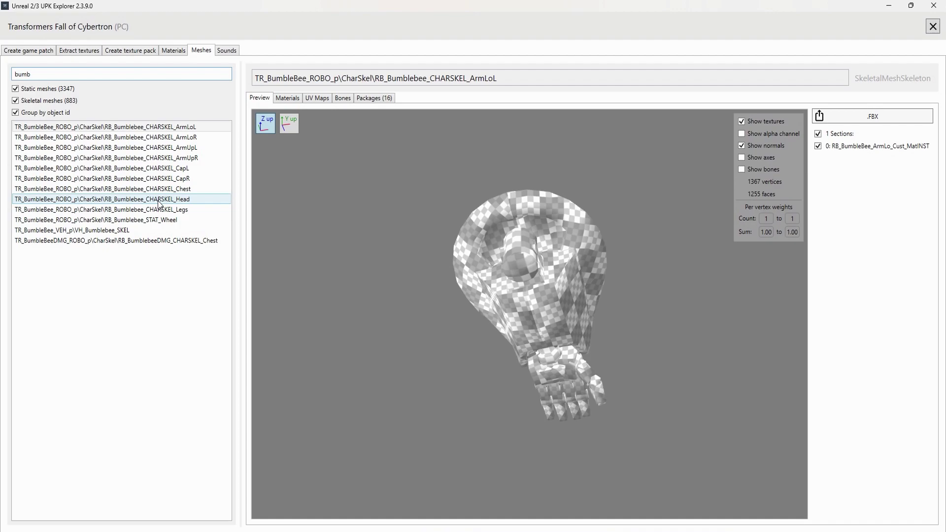
Step: Export RB_Bumblebee_CHARSKEL_Head (1962 vertices, 2669 faces) as an FBX into Working Folder
left_click(159, 200)
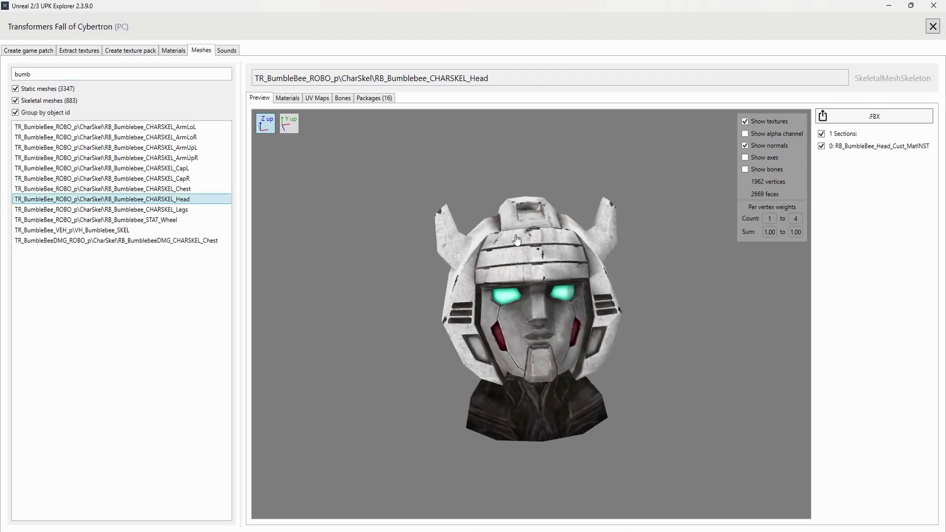
left_click(848, 116)
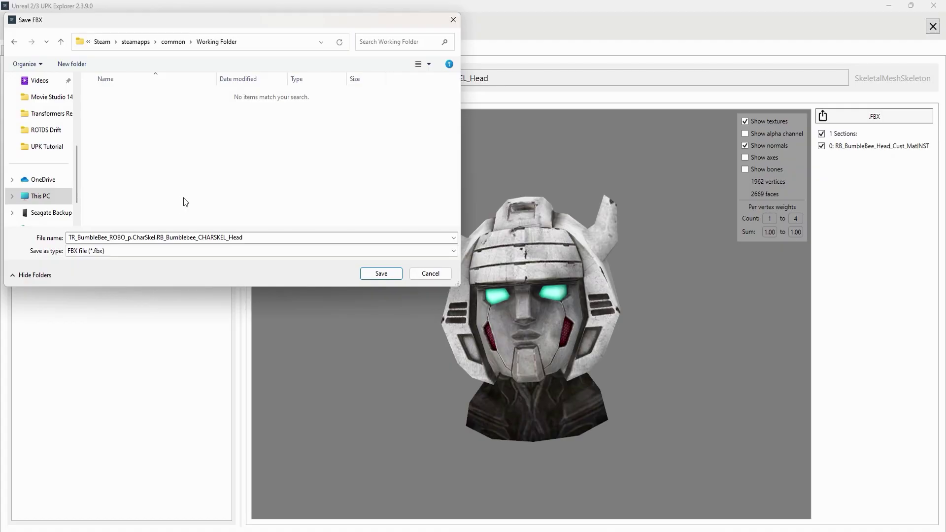
left_click(378, 274)
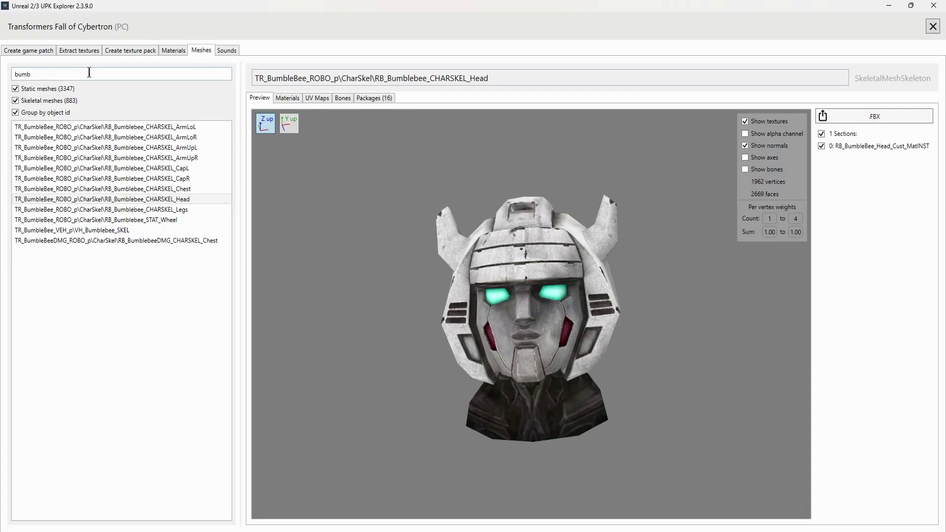
double_click(89, 72)
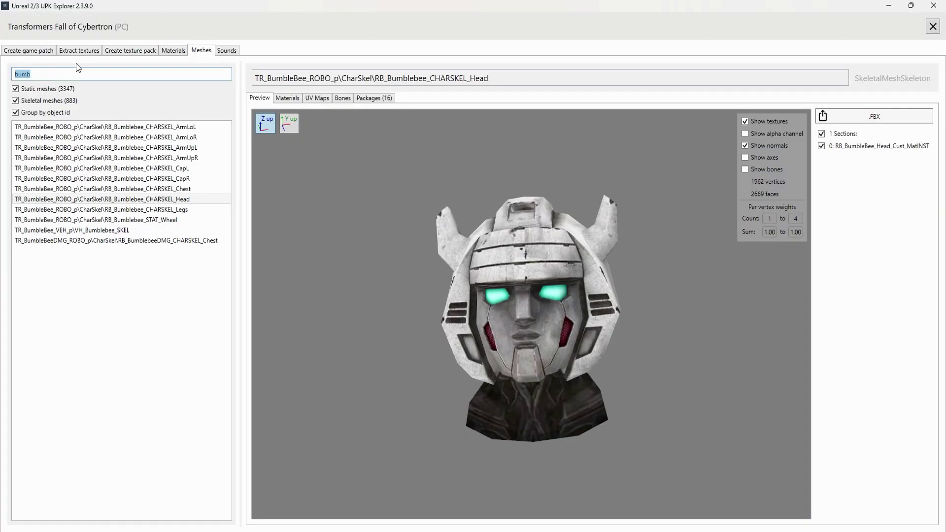
Step: Preview TR_Cliffjumper_ROBO_p's CharSkel RB_Cliffjumper_CHARSKEL_Head mesh from the front in Create game patch
left_click(22, 51)
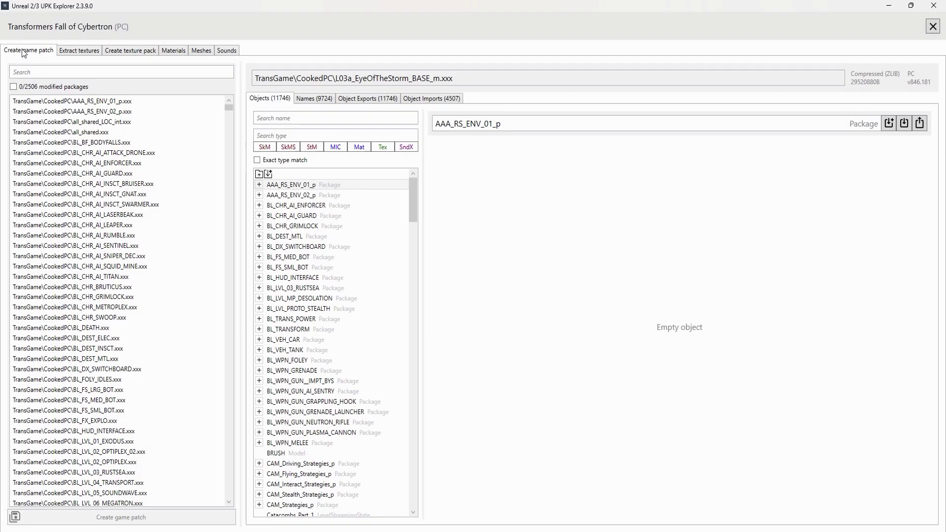
left_click_drag(414, 193, 401, 364)
left_click(259, 371)
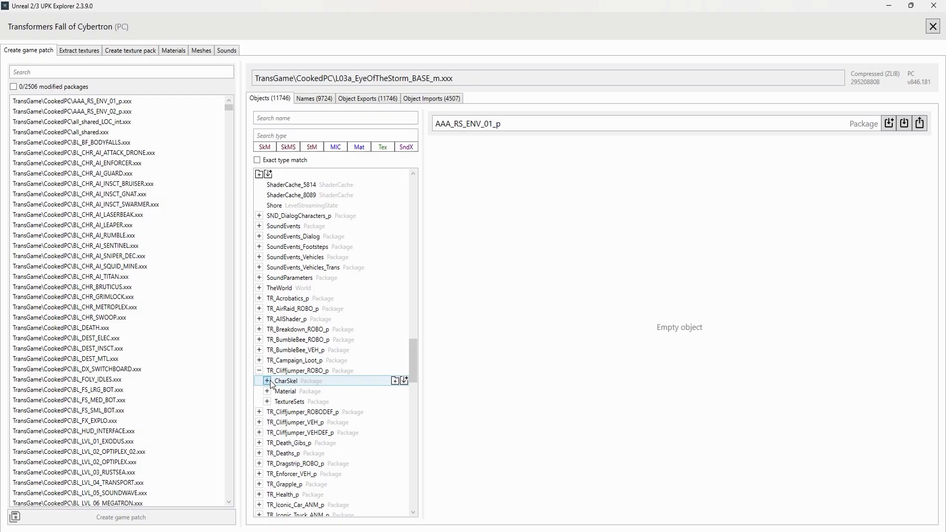
left_click(271, 381)
left_click(357, 468)
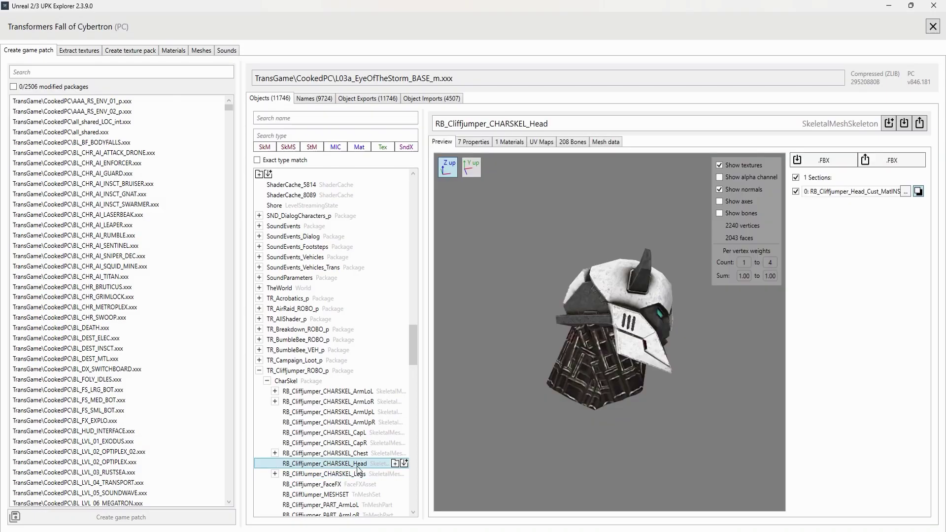
left_click_drag(684, 298, 636, 303)
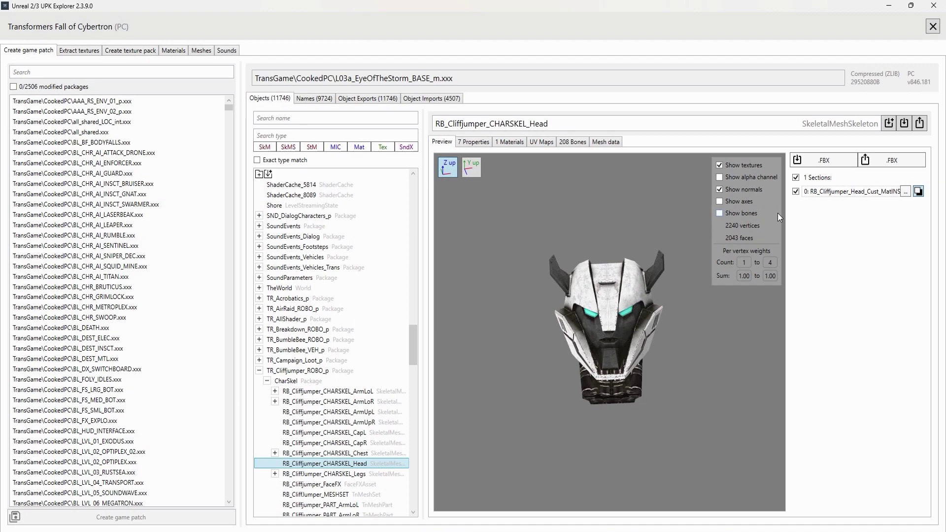
Step: Import the Bumblebee head FBX over the Cliffjumper head, updating SkeletalMesh bone positions/orientation
left_click(814, 169)
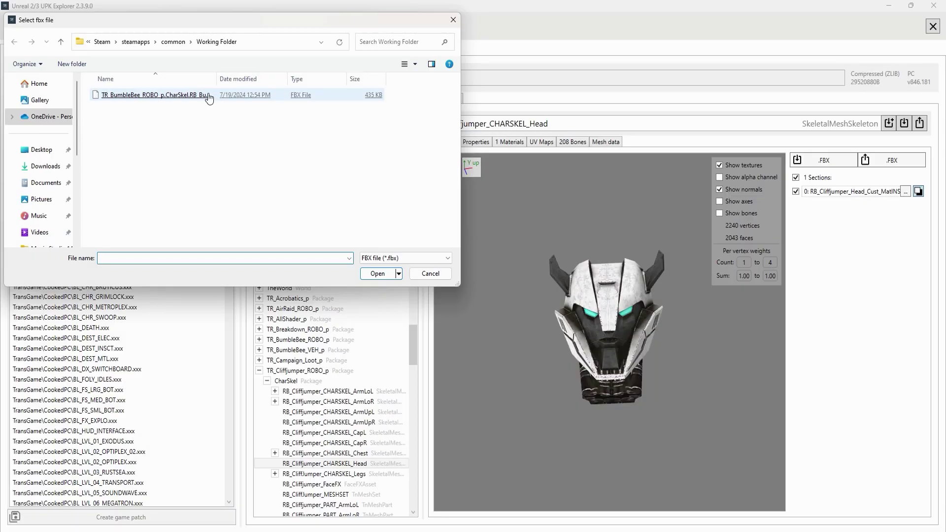
double_click(209, 97)
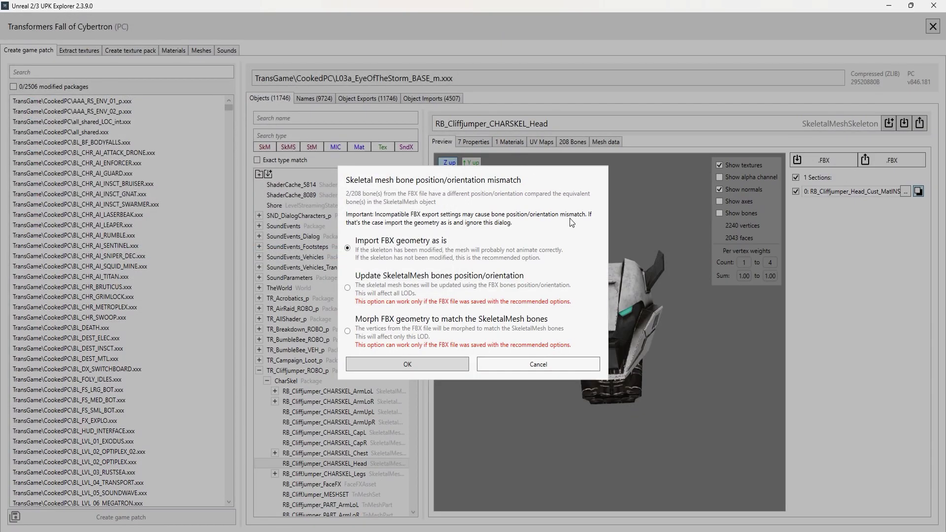
left_click(425, 285)
left_click(409, 366)
left_click_drag(618, 371, 576, 366)
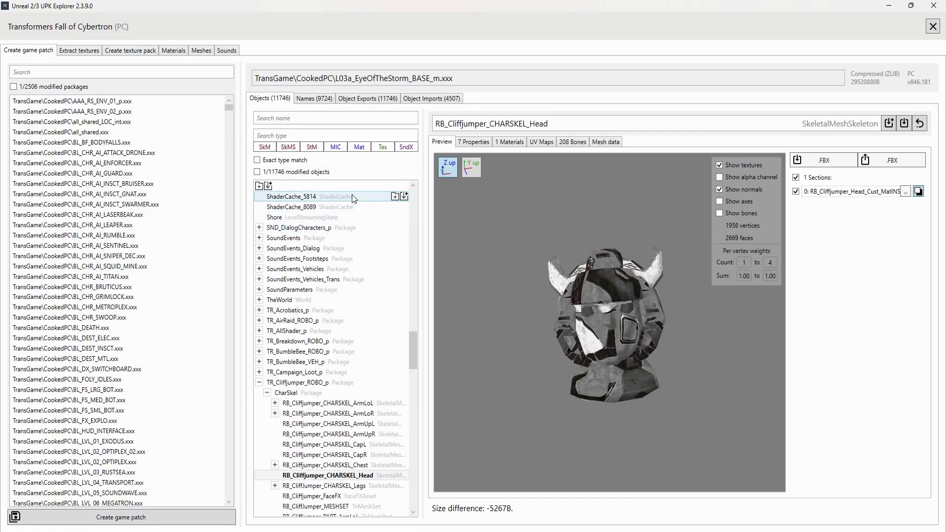
Step: Export the Bumblebee head Color and Masks textures as DDS files
left_click(78, 52)
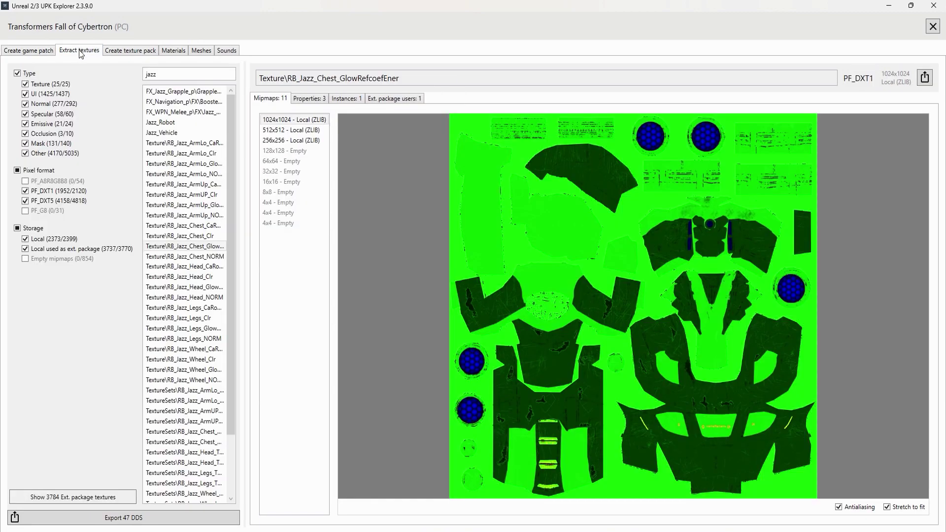
type("ebee")
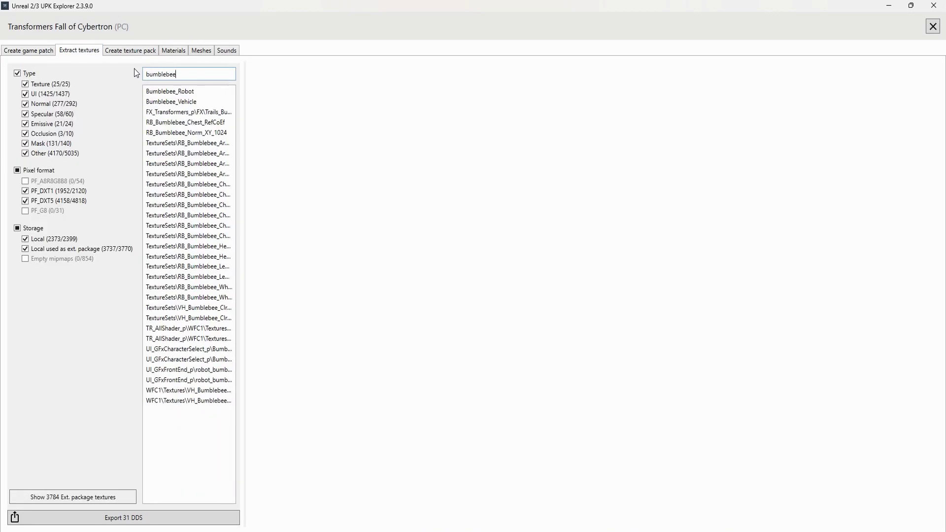
left_click(190, 246)
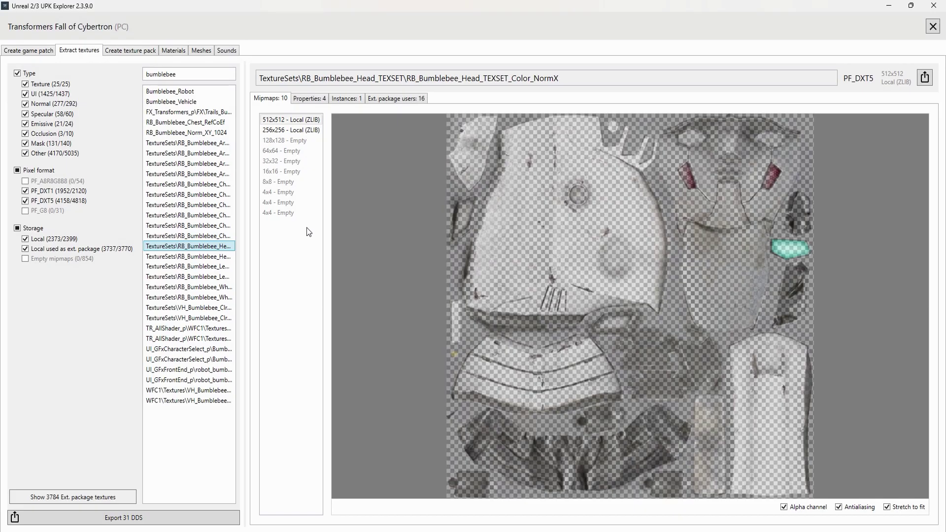
left_click(925, 77)
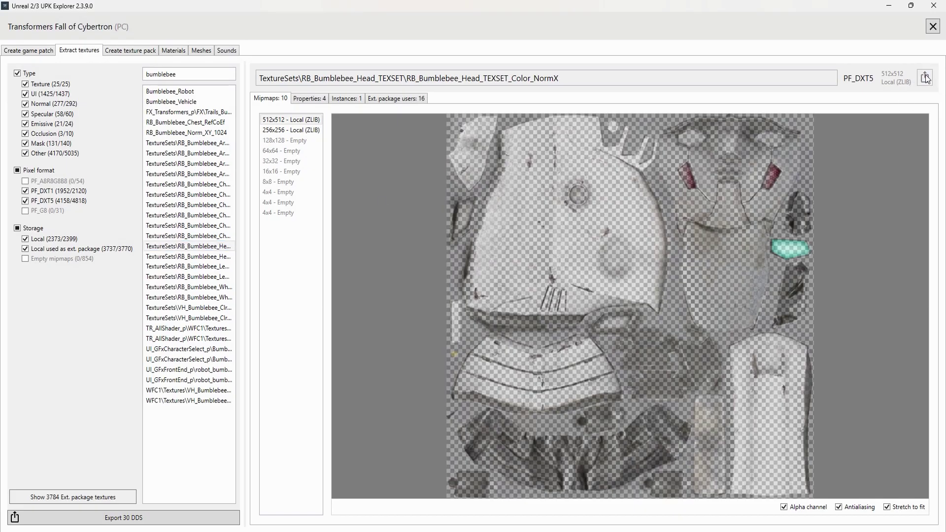
left_click(209, 258)
left_click(925, 77)
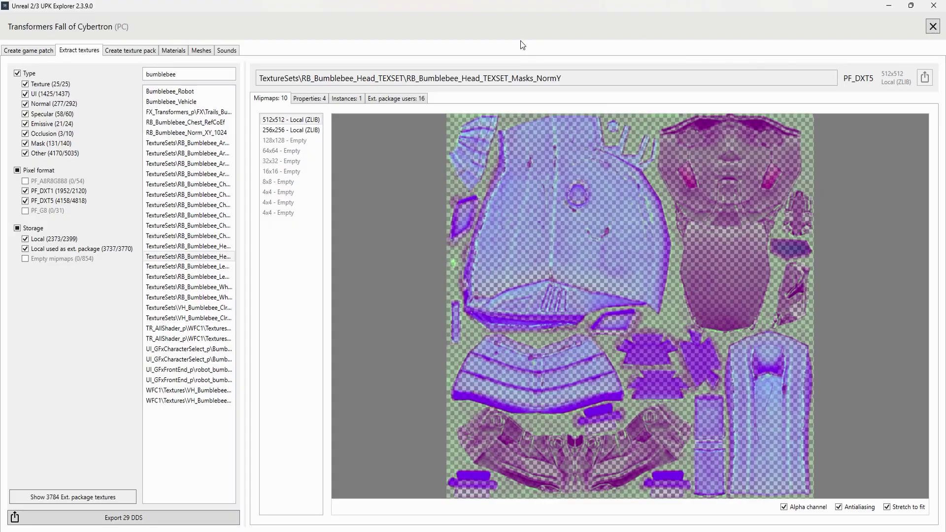
Step: Filter textures by 'cliff' and export the CliffJumper head color and masks textures
left_click_drag(182, 74, 89, 72)
type("cliff")
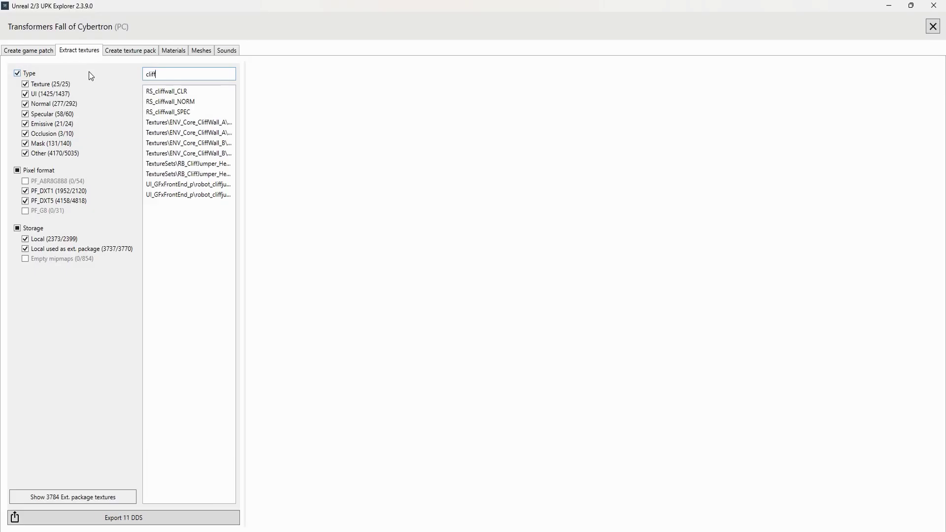
left_click(186, 167)
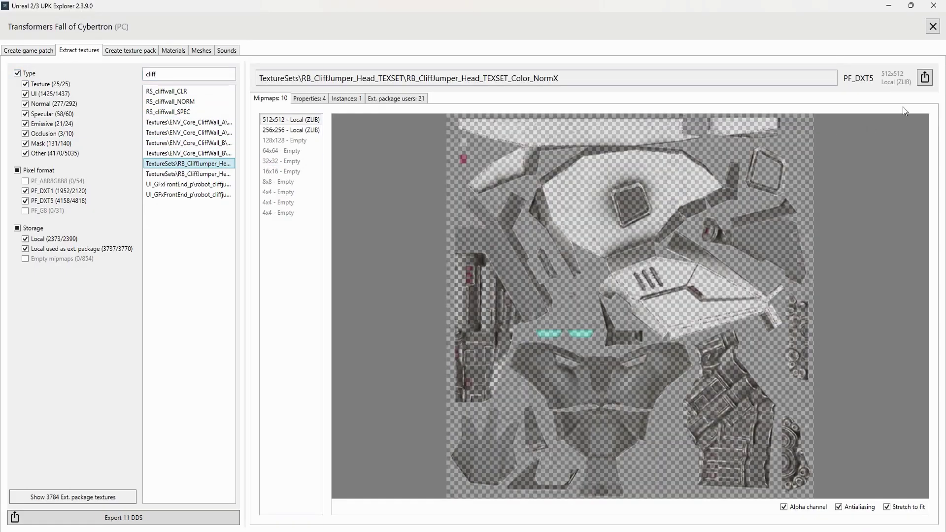
key("Down")
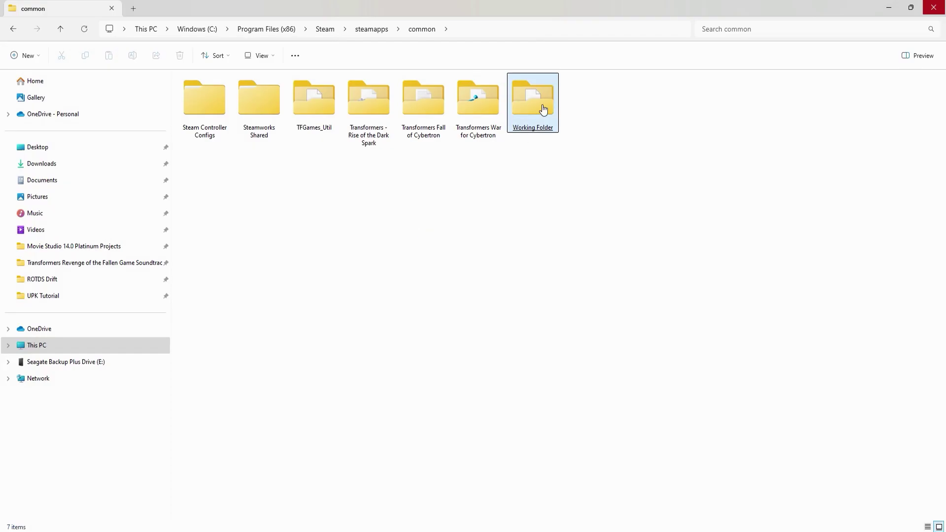
Step: Move the two Bumblebee head textures out of Exports\PF_DXT5 into the Exports folder
double_click(543, 108)
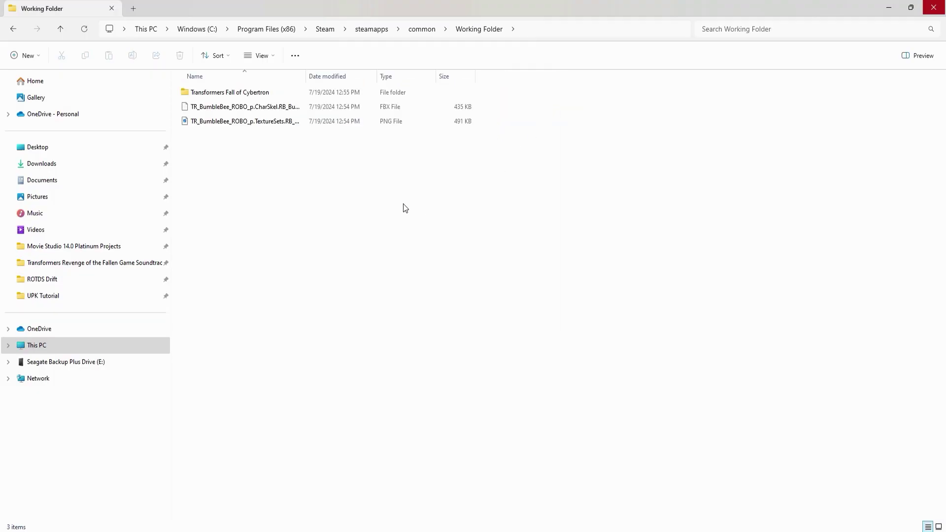
double_click(250, 96)
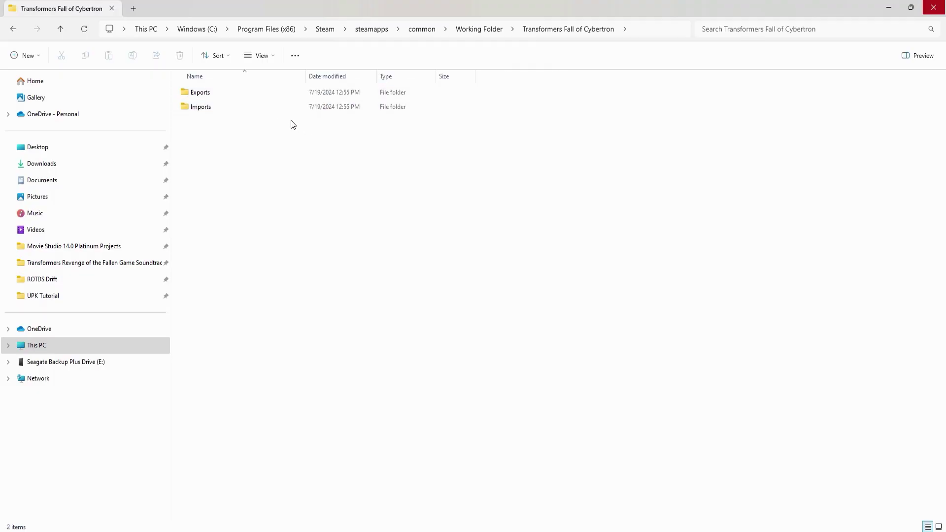
double_click(235, 97)
left_click(236, 98)
double_click(236, 99)
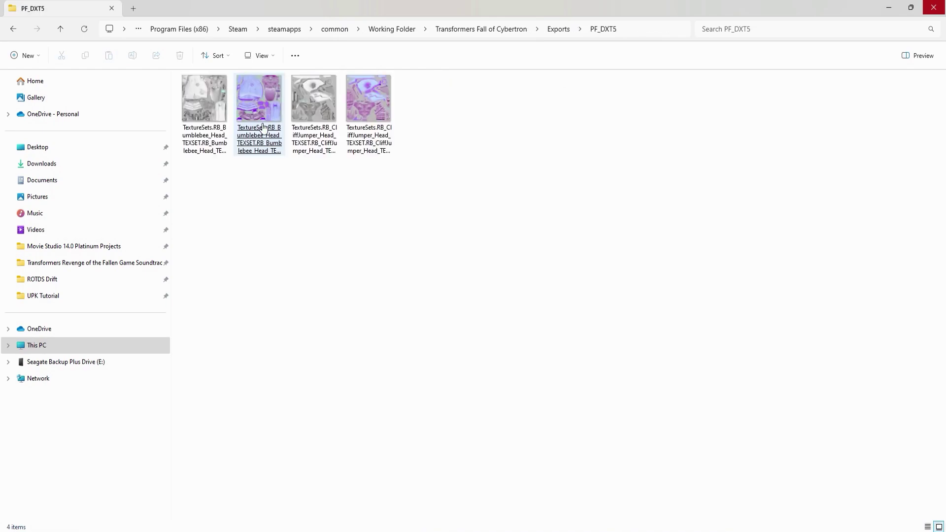
left_click(314, 103)
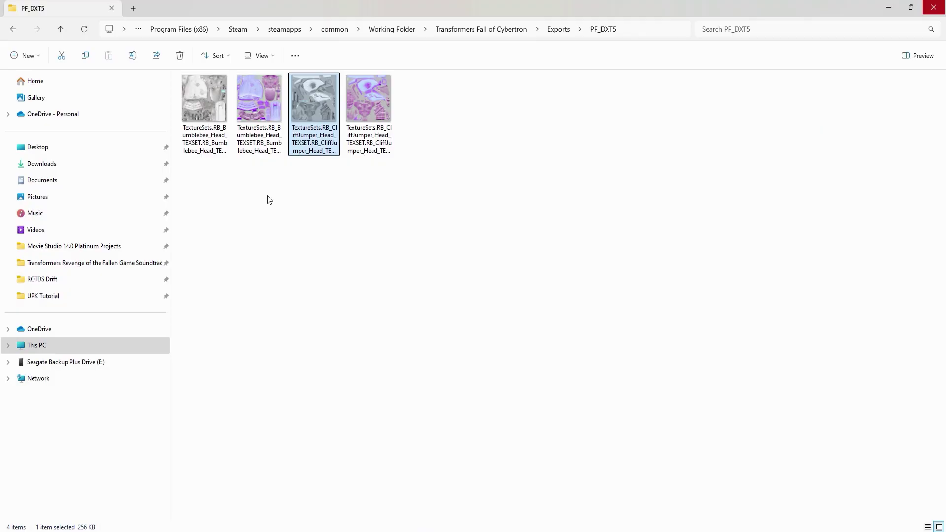
left_click_drag(269, 199, 204, 73)
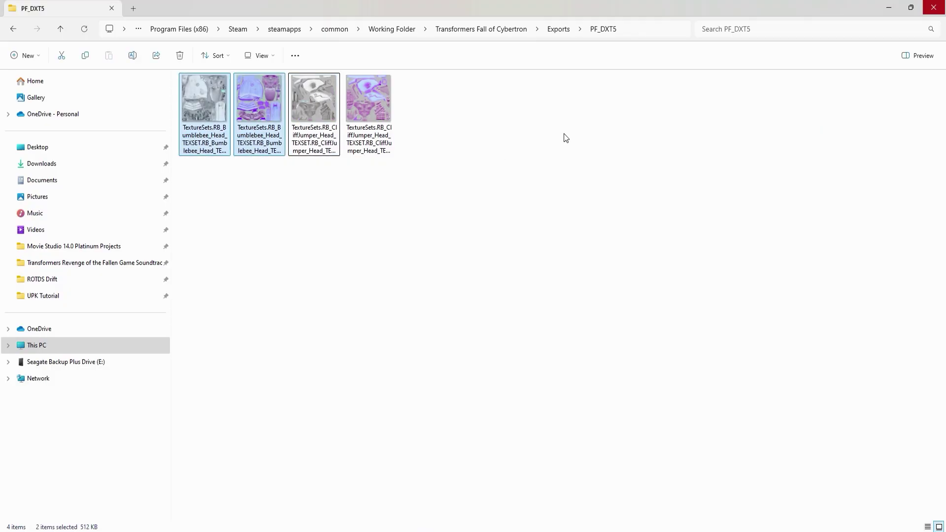
left_click(558, 29)
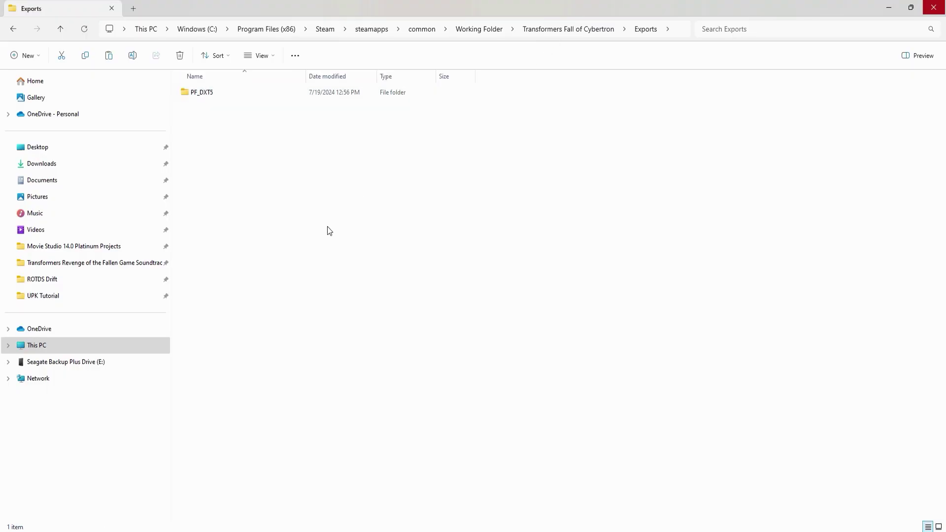
key("ctrl+v")
Step: Rename both Bumblebee head textures with the matching CliffJumper head file names
double_click(217, 94)
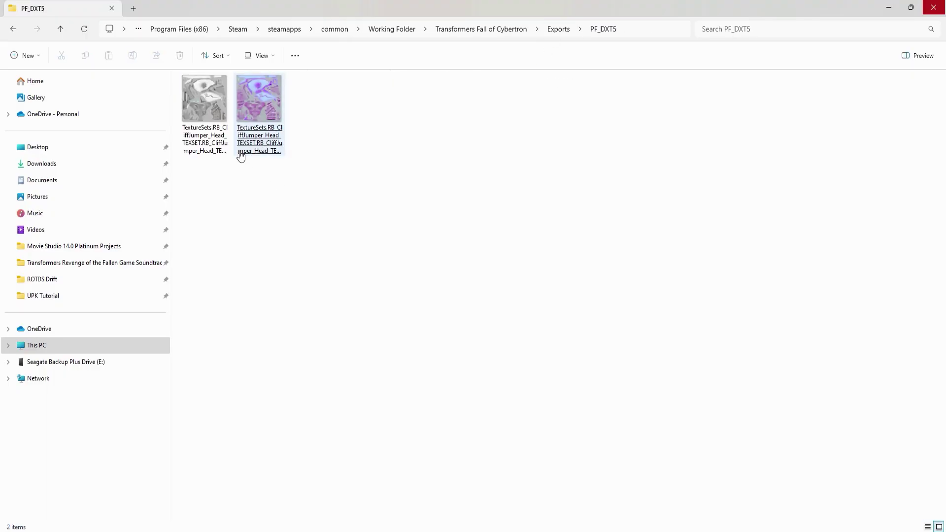
right_click(207, 113)
left_click(257, 120)
key("ctrl+c")
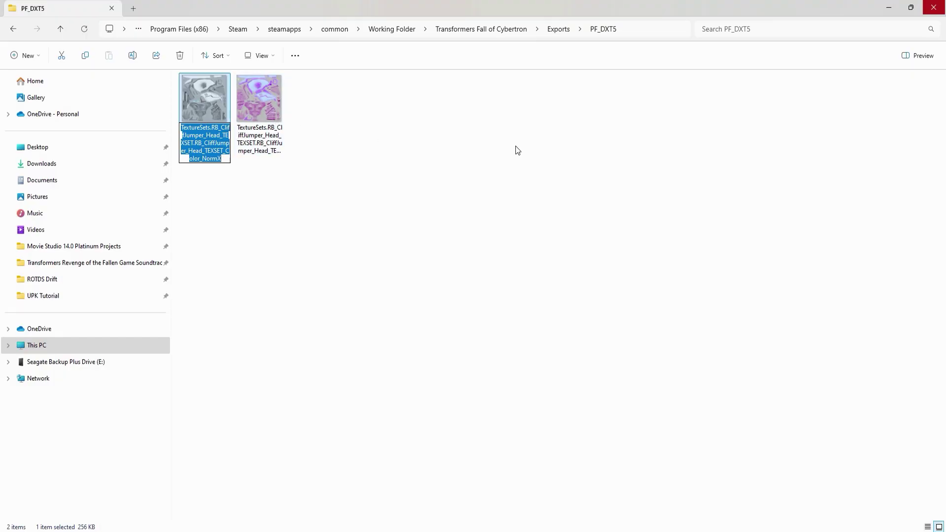
left_click(558, 30)
left_click(259, 99)
right_click(258, 101)
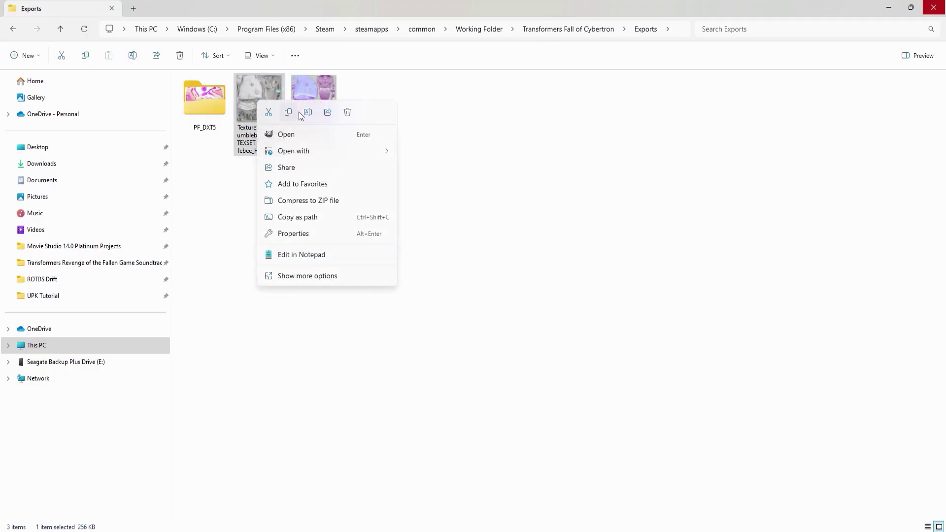
left_click(306, 111)
key("ctrl+v")
key("Tab")
key("ctrl+v")
key("Return")
Step: Move the two renamed textures into the Imports\PF_DXT5 folder
left_click_drag(344, 189, 270, 125)
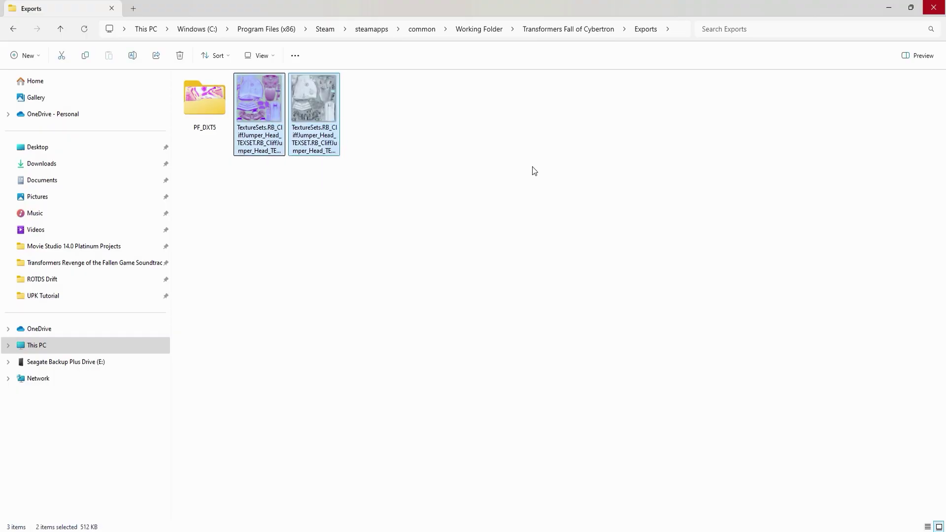
key("ctrl+x")
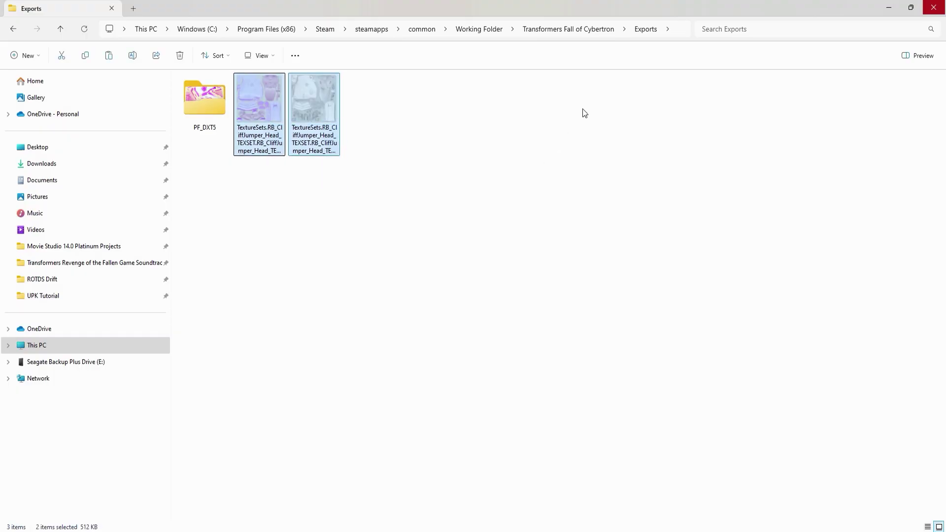
left_click(583, 32)
double_click(227, 105)
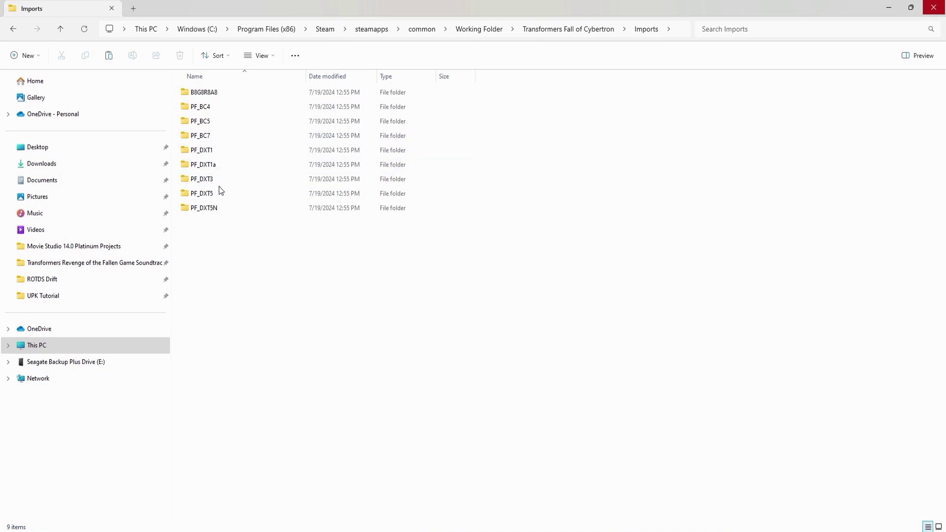
double_click(220, 192)
key("ctrl+v")
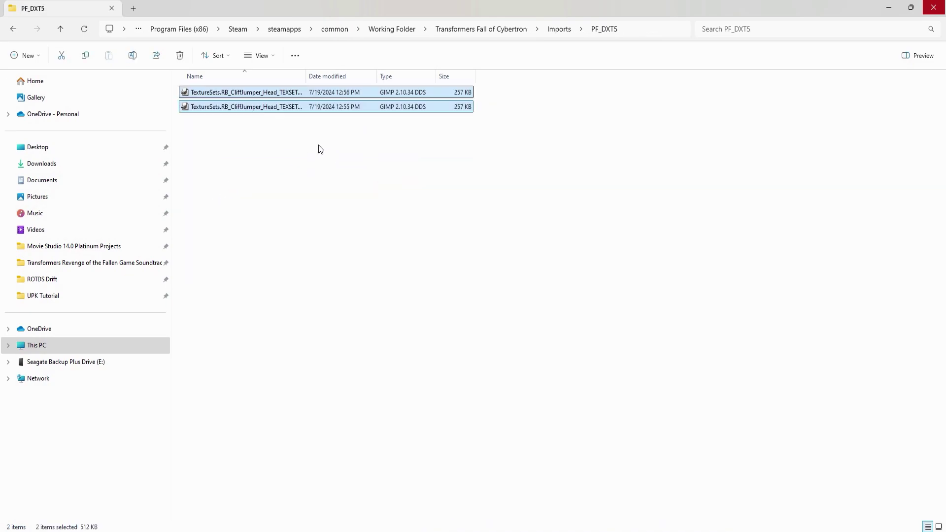
left_click(315, 144)
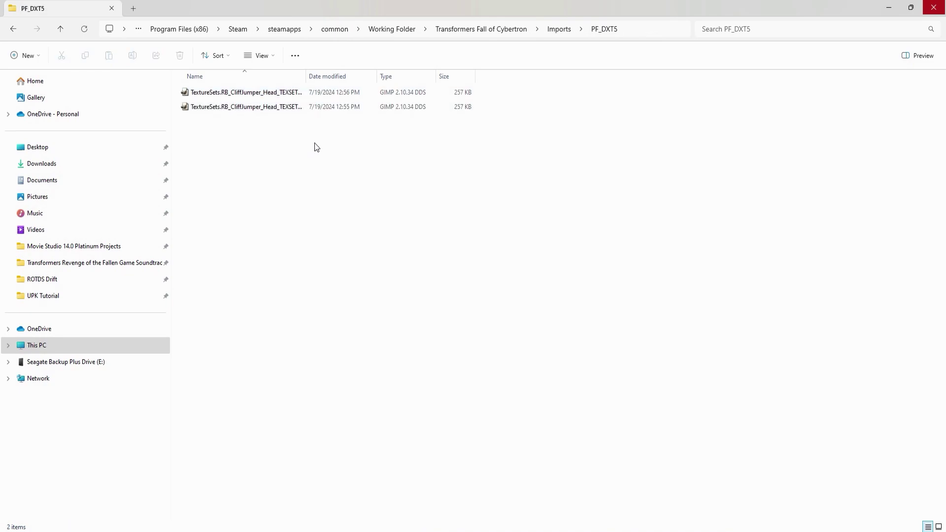
Step: Refresh the texture pack list, which flags both head textures for 1 mipmap instead of 10
left_click(123, 530)
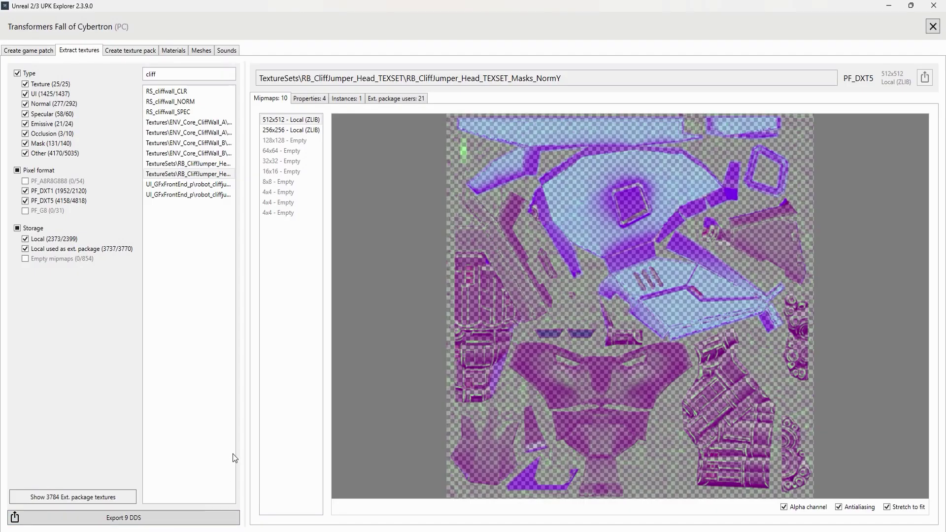
left_click(123, 51)
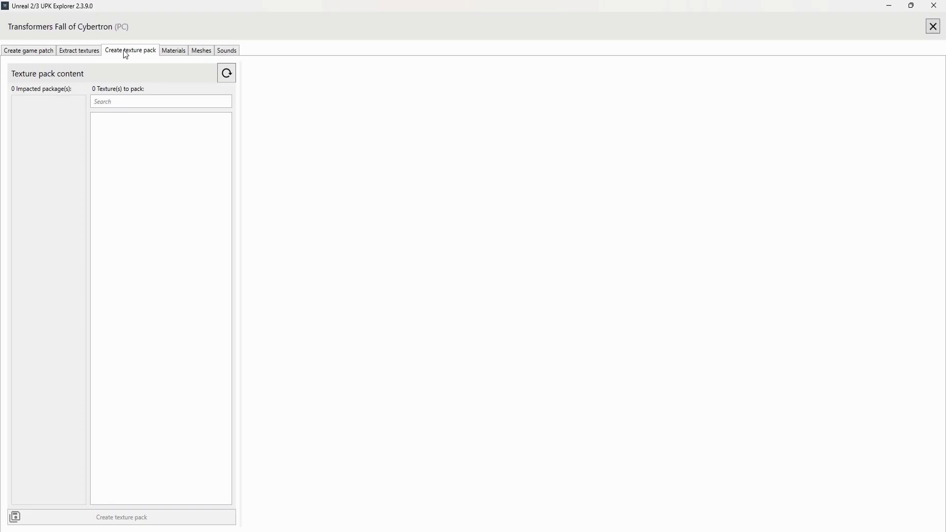
left_click(227, 73)
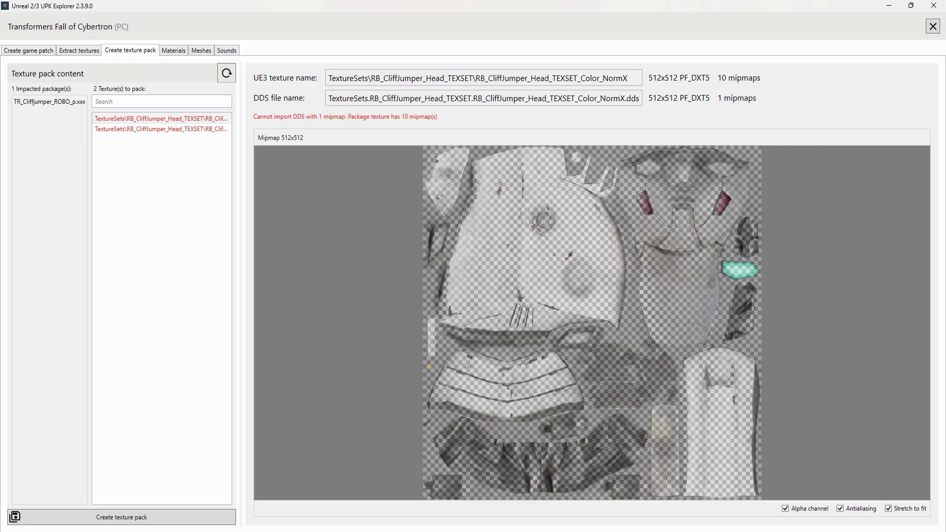
Step: Open the CliffJumper Color_NormX DDS file in GIMP
key("alt+Tab")
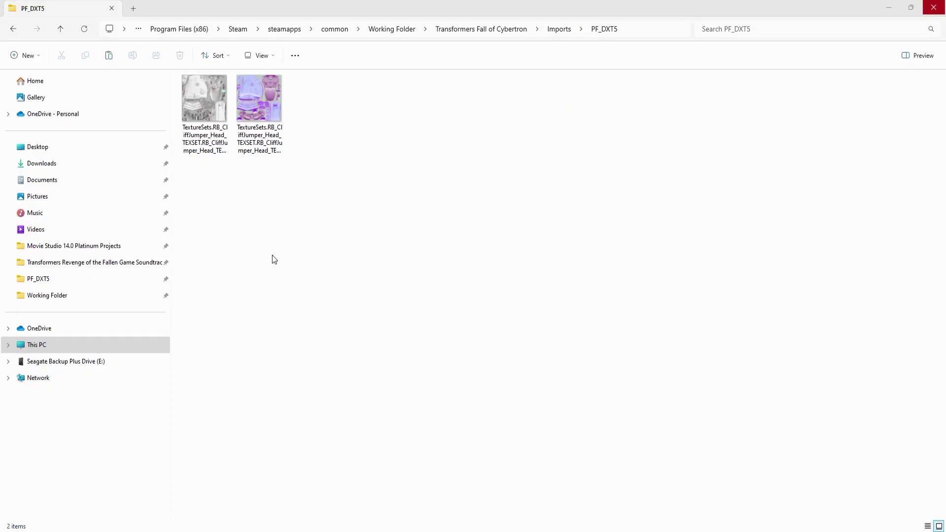
left_click(207, 105)
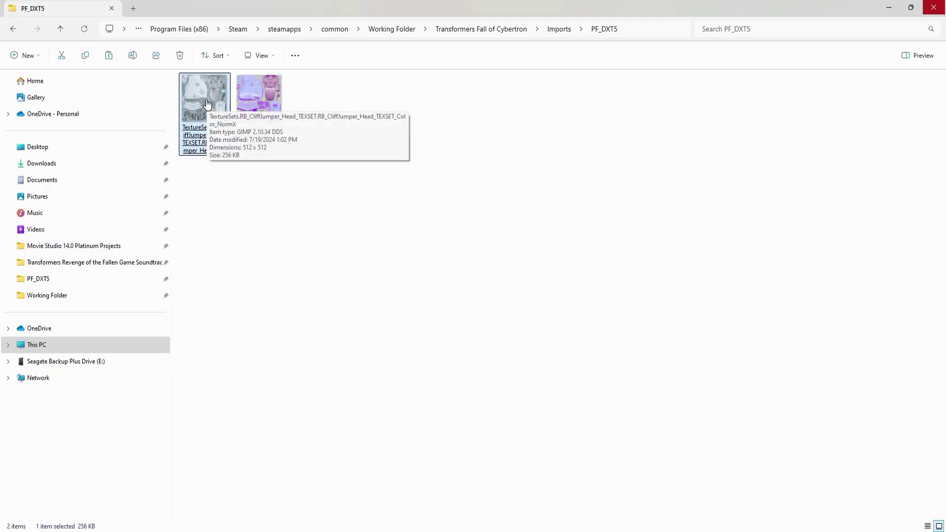
double_click(207, 104)
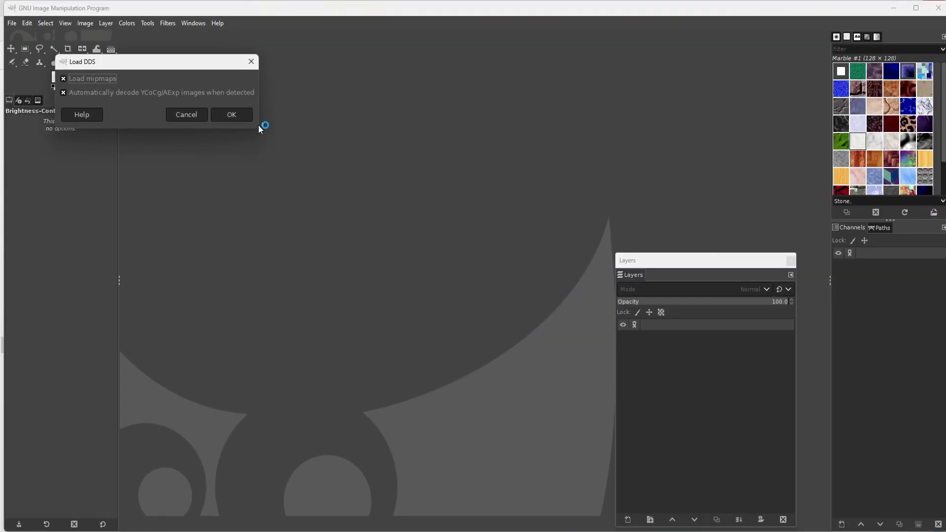
Step: Re-export Color_NormX over the original as BC3 / DXT5 DDS with generated mipmaps
left_click(251, 121)
left_click(12, 23)
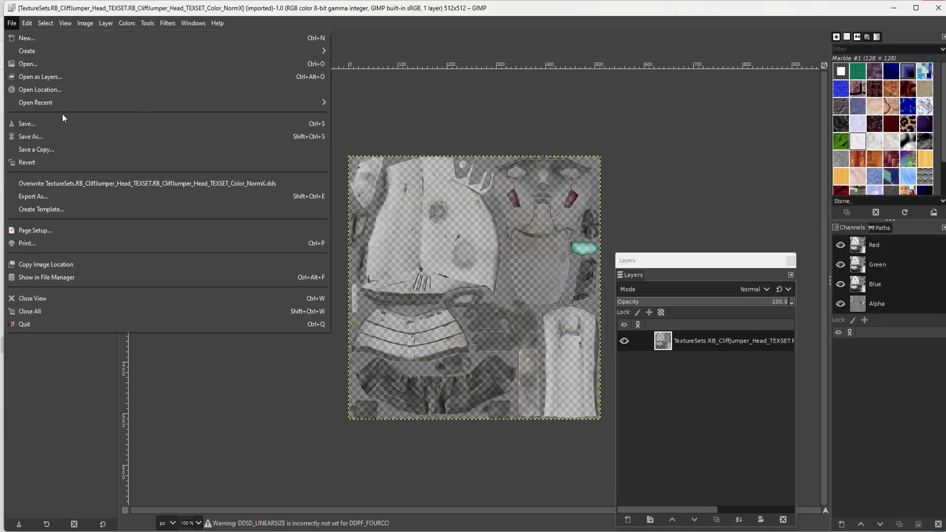
left_click(62, 196)
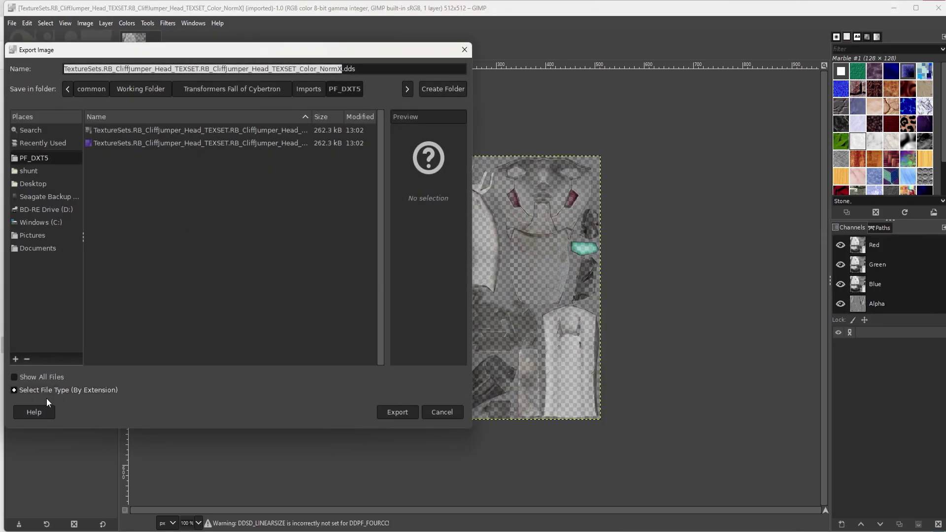
left_click(393, 411)
left_click(379, 284)
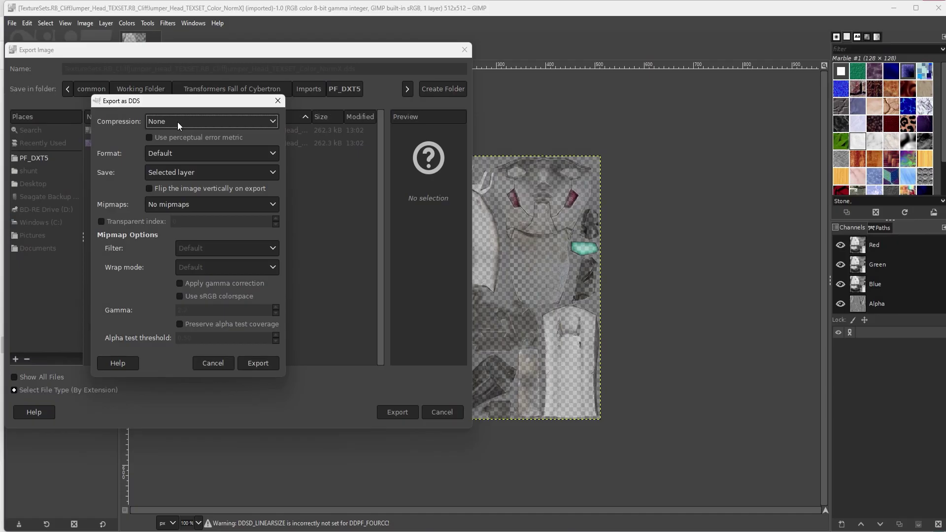
left_click(178, 121)
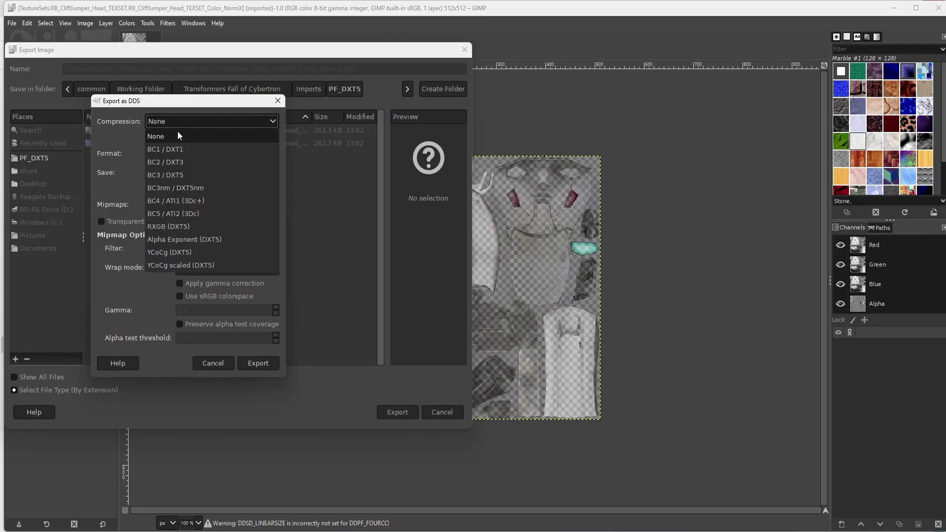
left_click(191, 176)
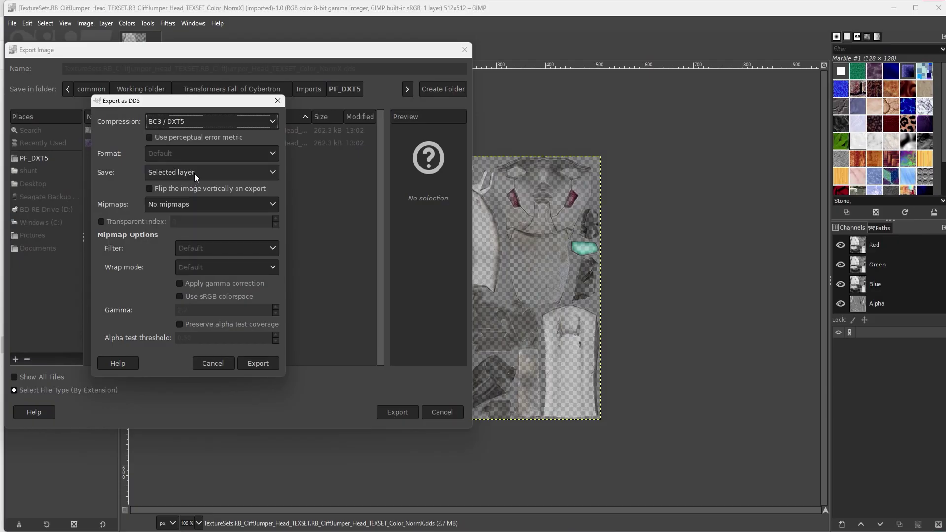
left_click(163, 204)
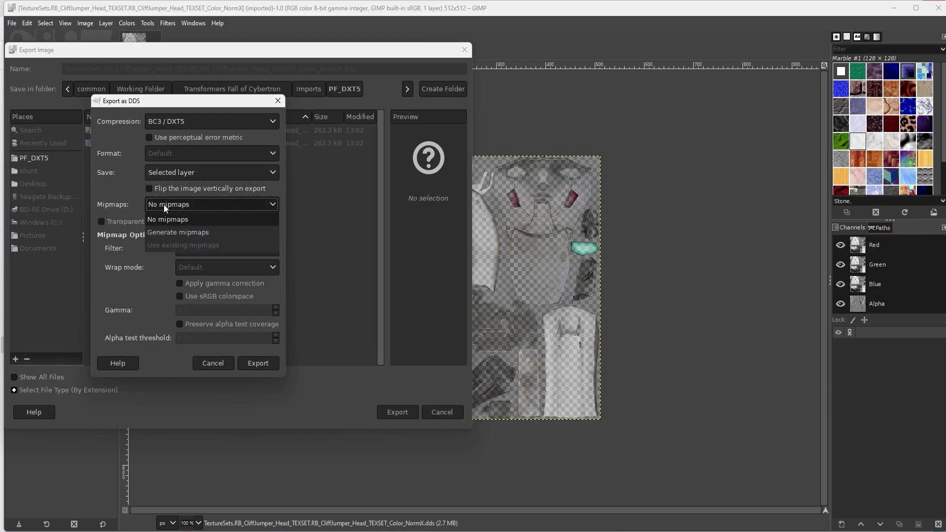
left_click(160, 232)
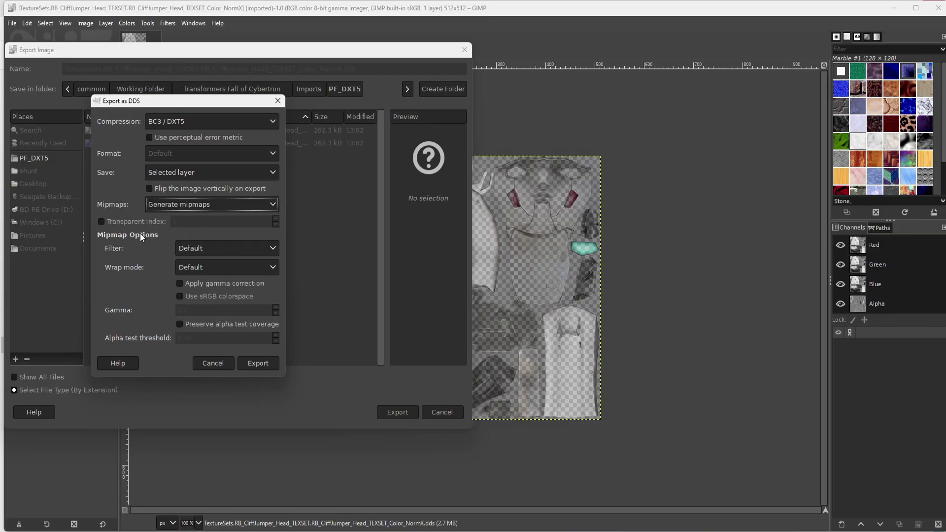
left_click(253, 362)
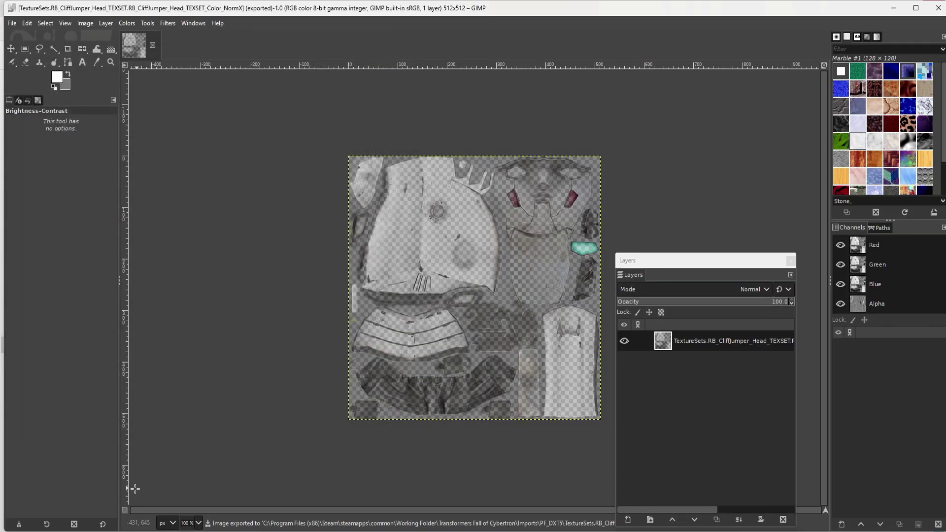
Step: Re-export Masks_NormY over the original with the same BC3 / DXT5 and mipmap settings
left_click(12, 23)
left_click(148, 197)
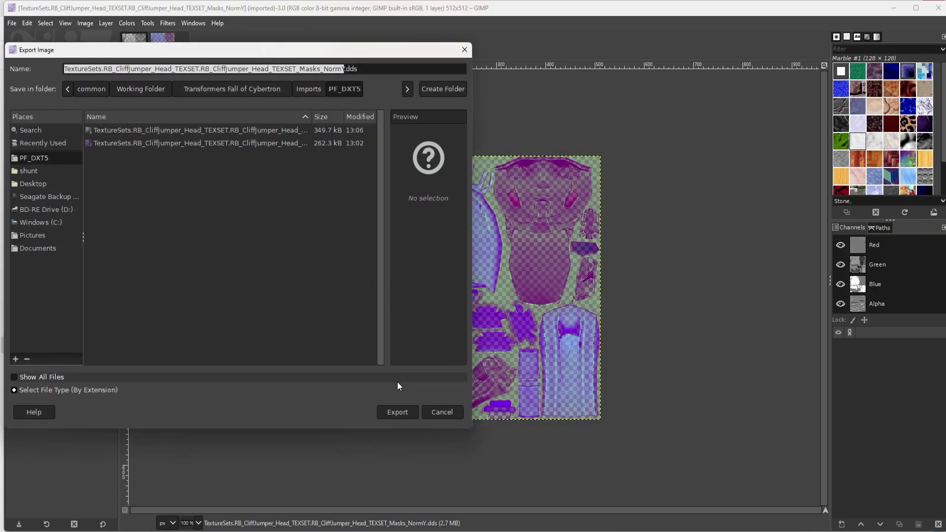
left_click(397, 408)
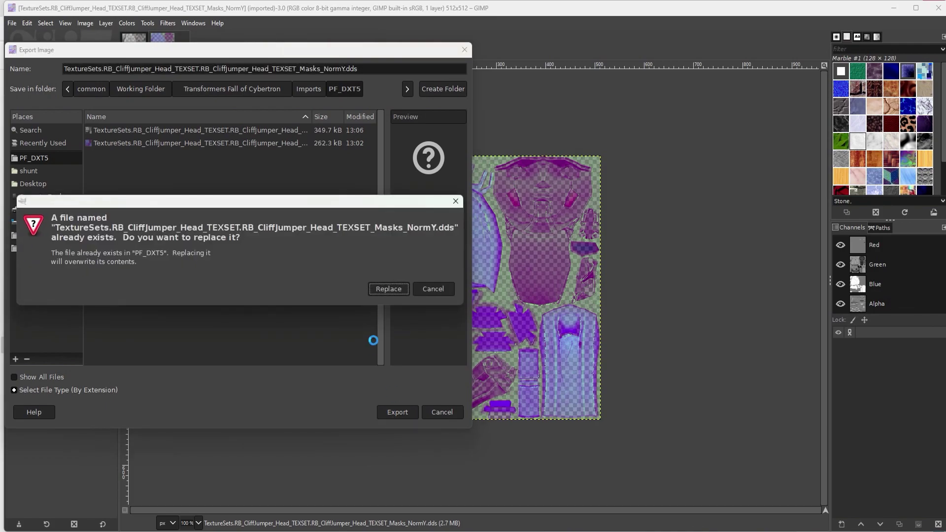
left_click(387, 288)
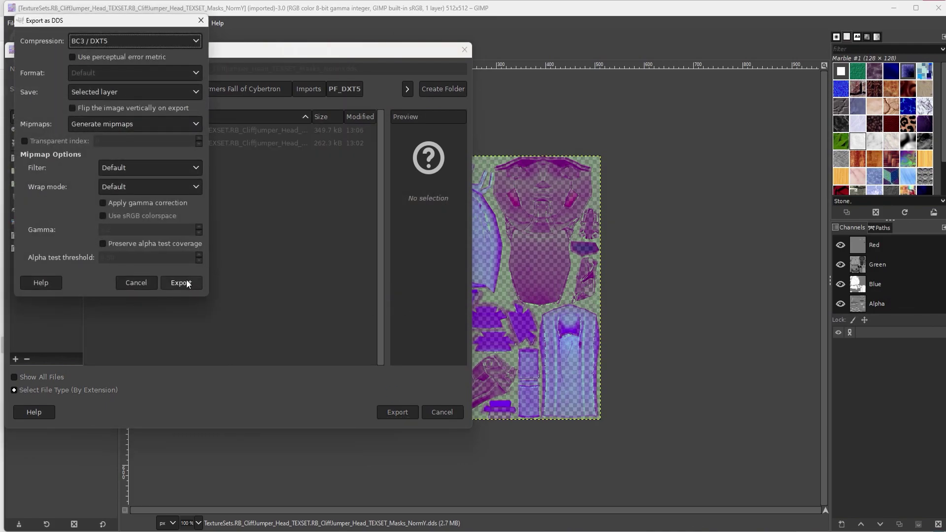
left_click(181, 283)
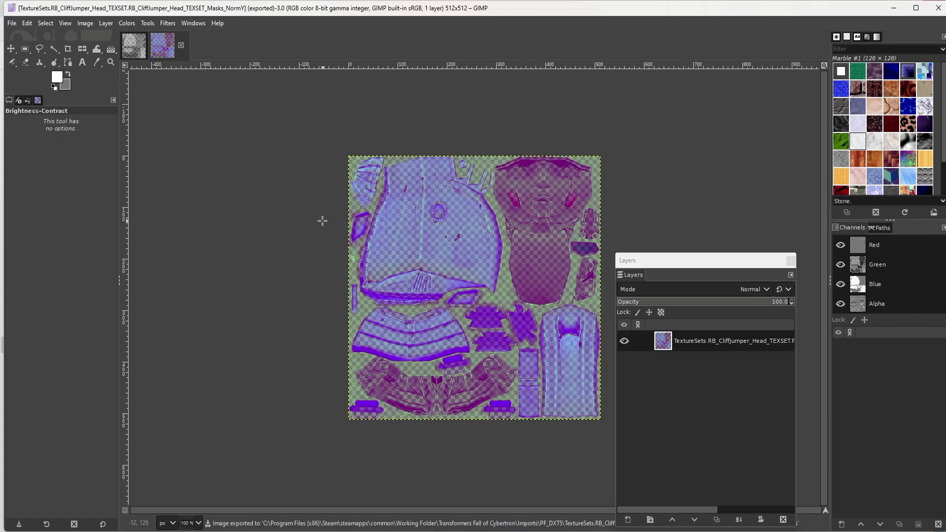
key("alt+Tab")
Step: Refresh, confirm both head textures now show 10 mipmaps, and build the texture pack
left_click(227, 74)
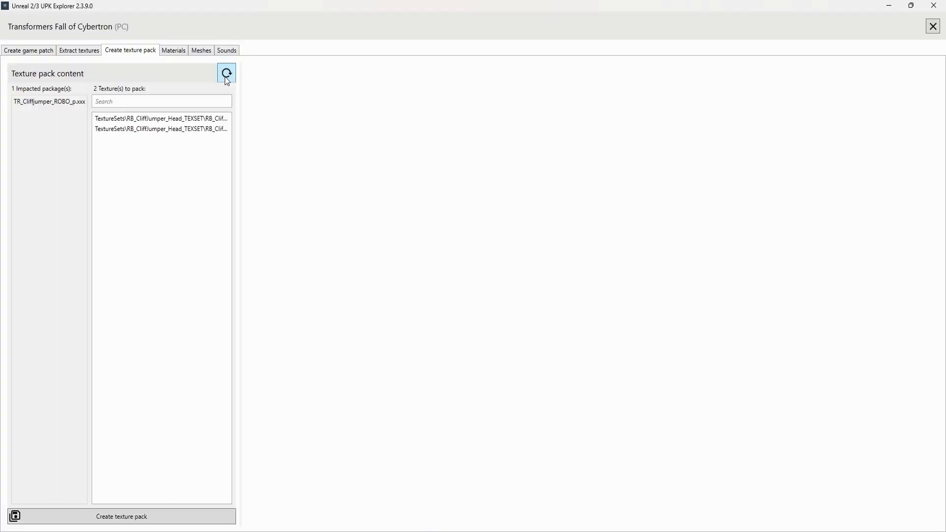
left_click(196, 119)
left_click(197, 129)
left_click(197, 120)
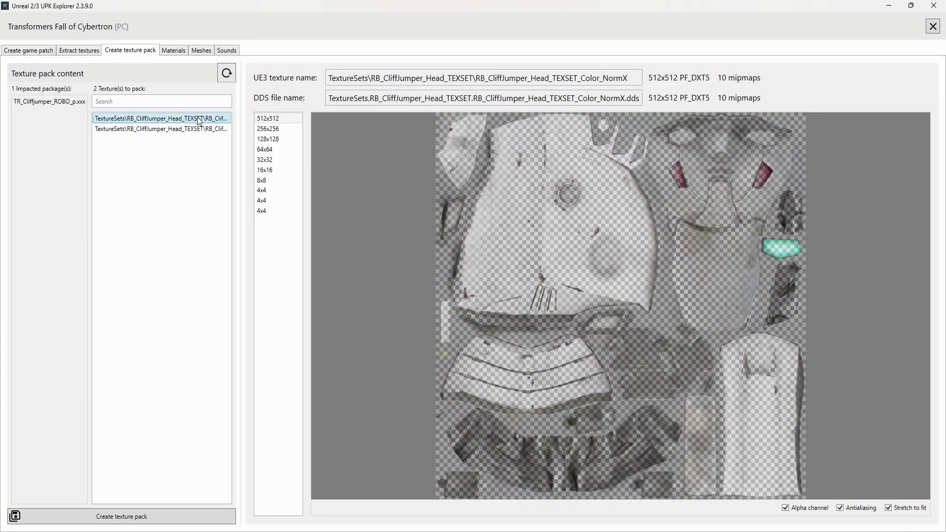
left_click(155, 523)
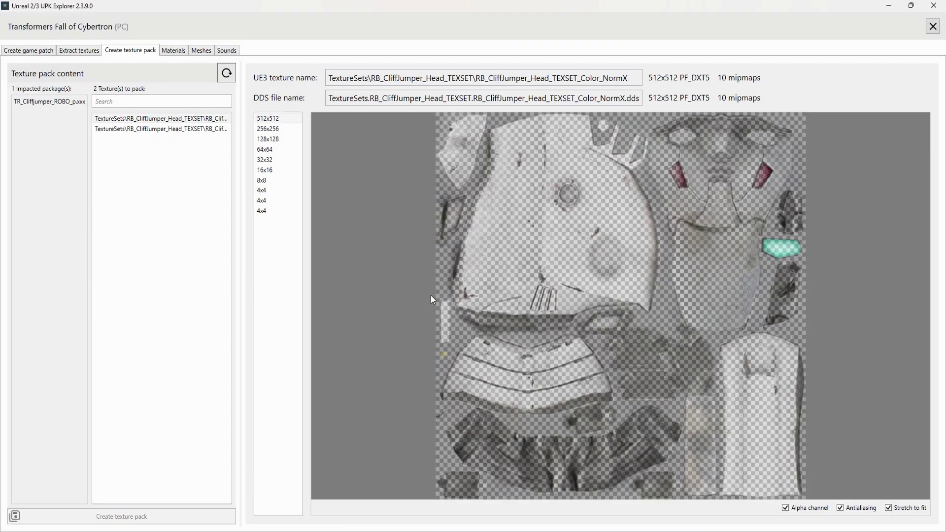
left_click(17, 52)
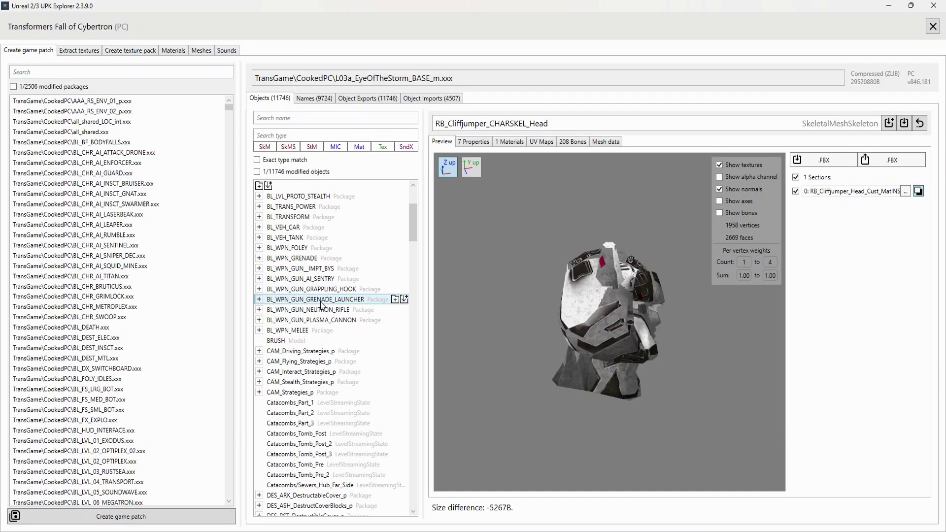
Step: Show RB_Cliffjumper_ArmLo_Cust_MatINST's vector parameters, where Cust_COLOR_B is R 1, G 0, B 0.068
scroll(320, 304, "down", 20)
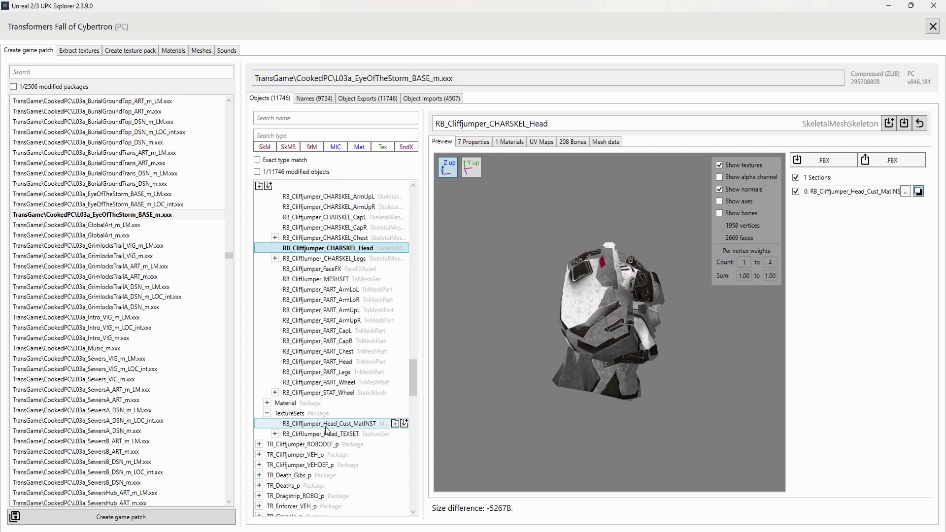
left_click(266, 403)
left_click(331, 413)
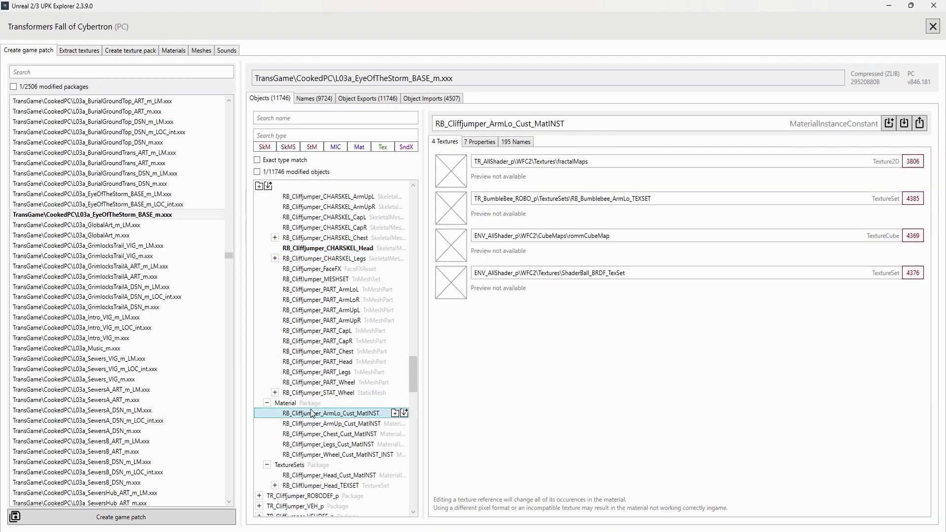
left_click(481, 142)
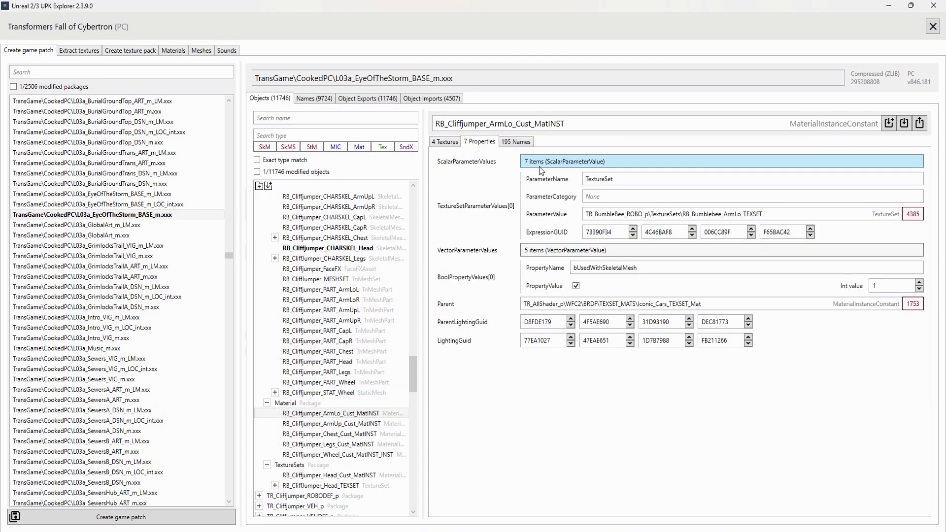
left_click(552, 250)
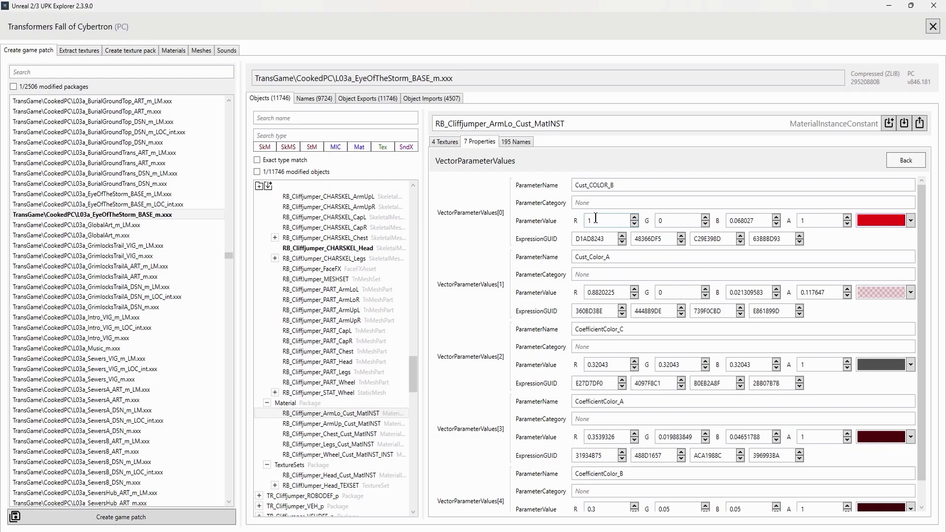
Step: Set Cust_COLOR_B to yellow: R 246, G 213, B 33
left_click(875, 217)
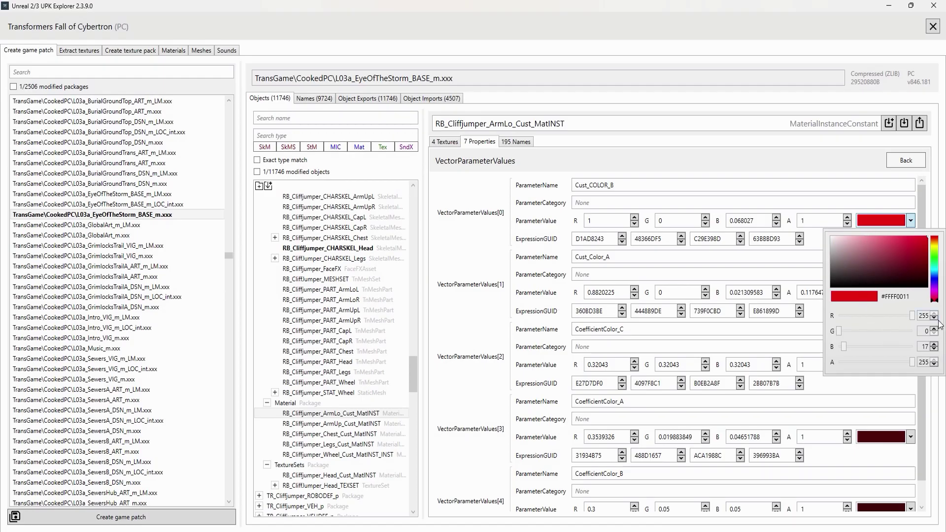
double_click(922, 316)
type("246")
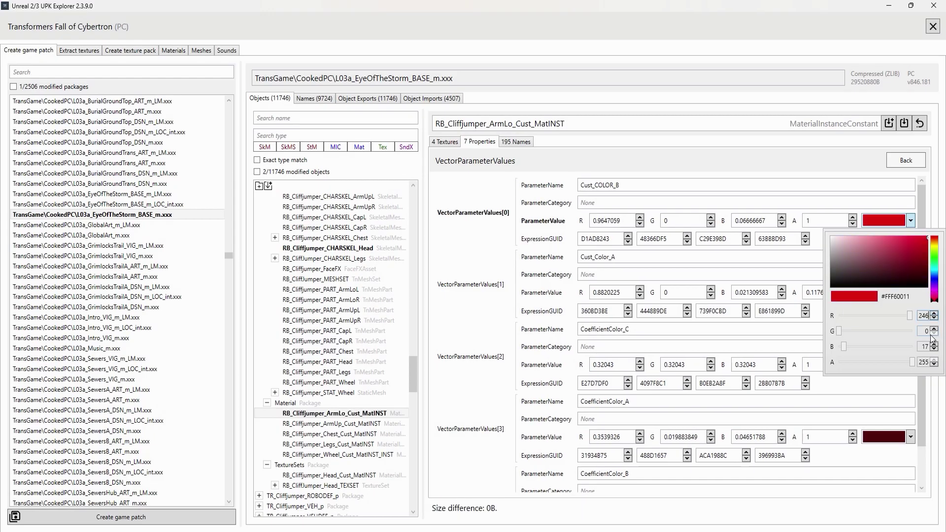
double_click(925, 330)
type("213")
double_click(922, 347)
type("33")
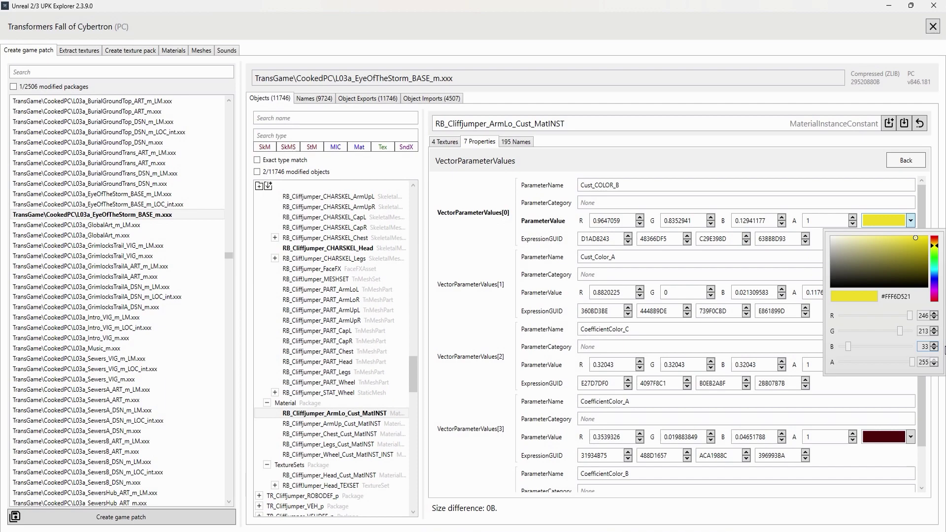
left_click(586, 5)
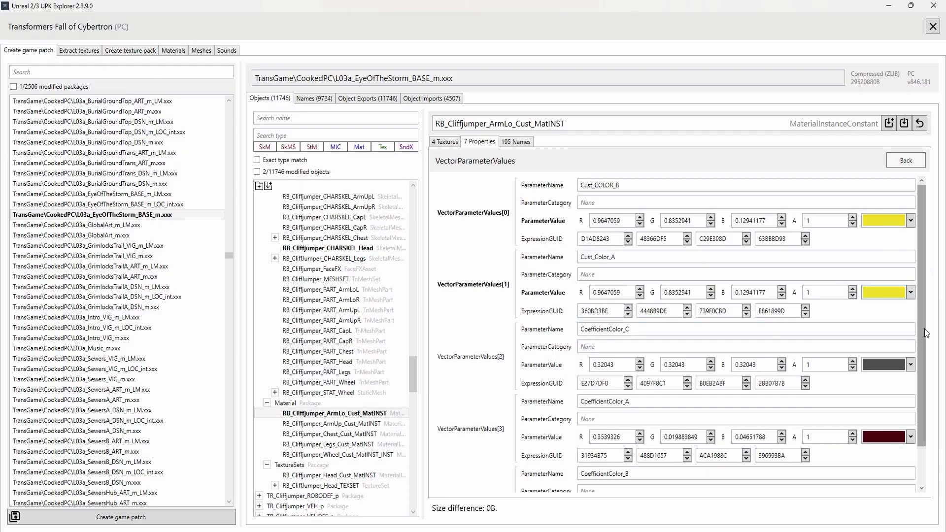
Step: Set CoefficientColor_A to 0.1 for its colour components
left_click_drag(925, 329, 925, 363)
double_click(611, 392)
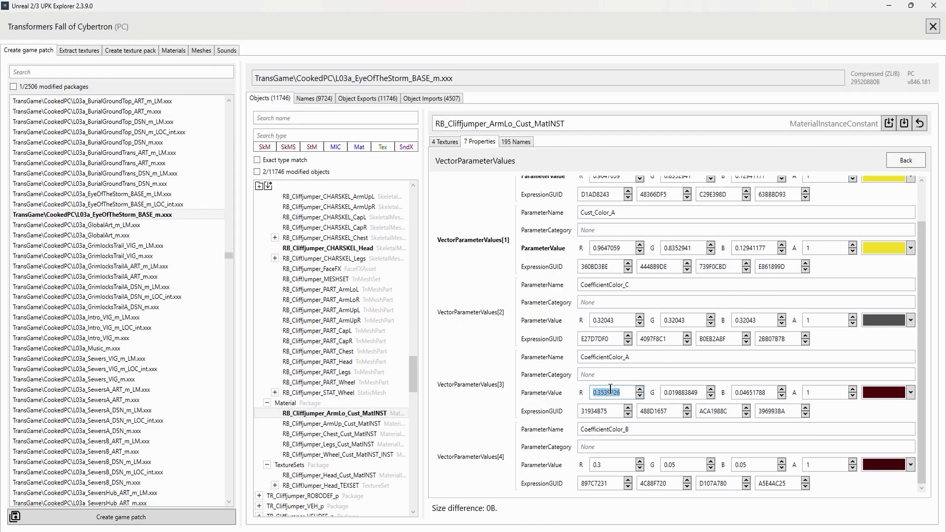
type("0.1")
key("Tab")
type("0.1")
key("Tab")
Step: Set CoefficientColor_B to R 0.1, G 0.1, B 0.1
type("0.1")
double_click(623, 463)
type("0.1")
key("Tab")
type("0.1")
key("Tab")
type("0.1")
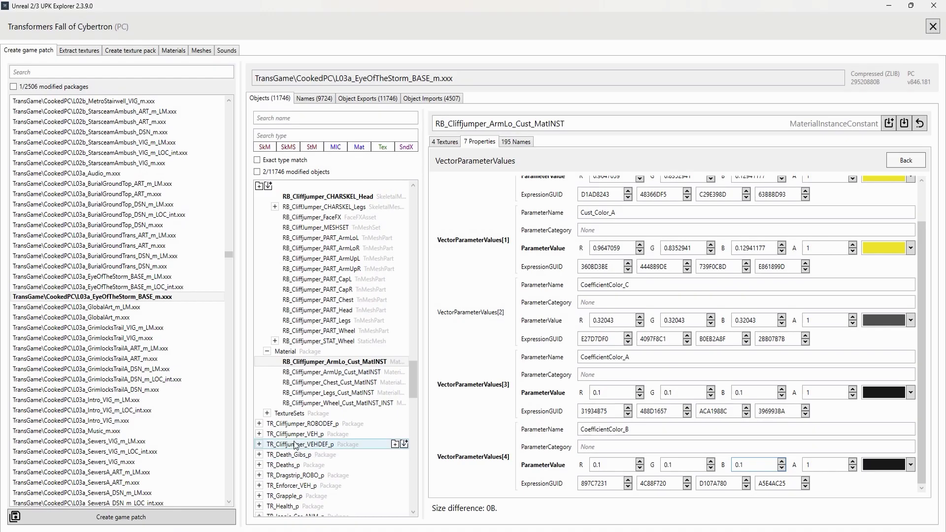
Step: Inspect VH_Cliffjumper_MatInst's material properties in the TR_Cliffjumper_VEH_p package
left_click(259, 435)
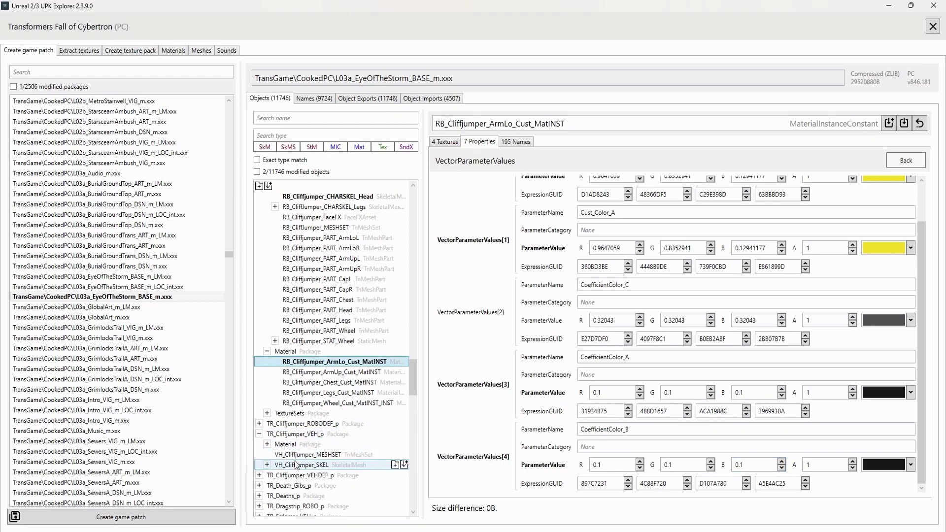
left_click(268, 445)
left_click(313, 455)
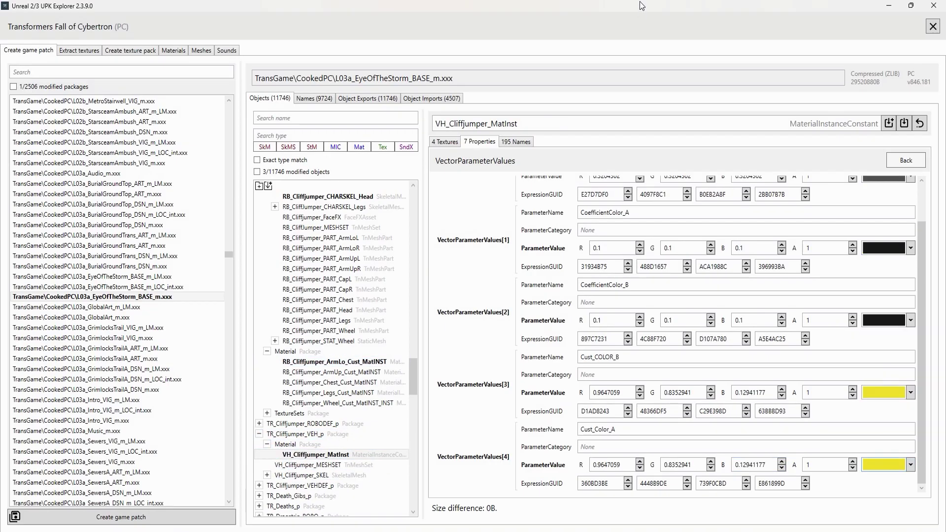
mouse_move(399, 366)
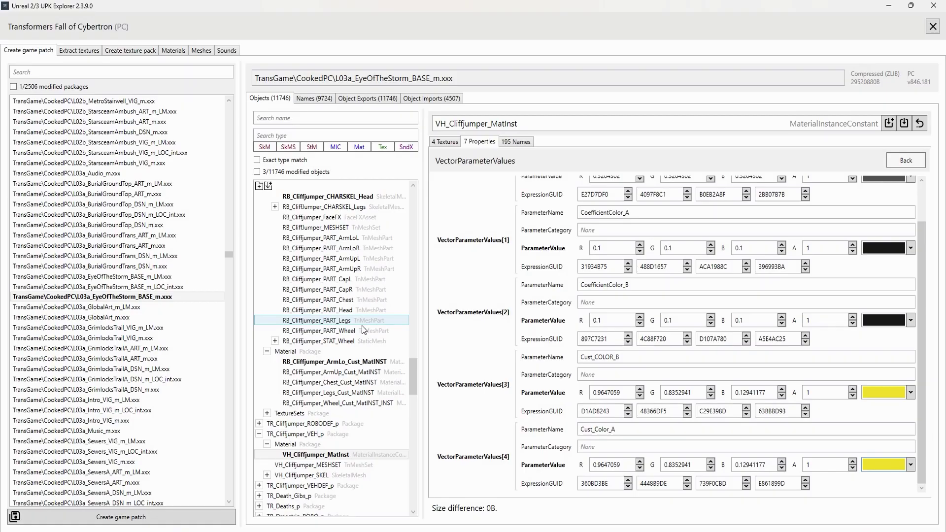
scroll(329, 387, "down", 10)
scroll(348, 346, "down", 1)
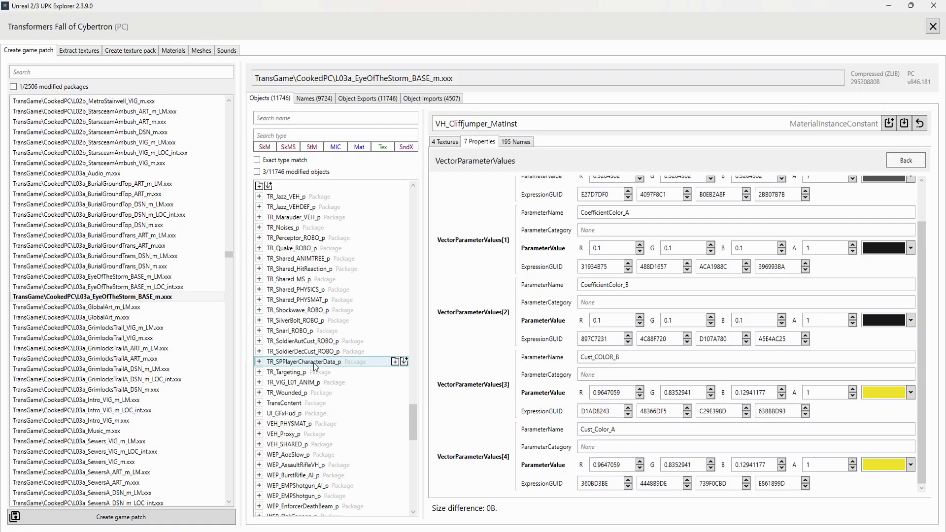
Step: Open Cliffjumper_CPCD_SP under TR_SPPlayerCharacterData_p and set PrimaryColor to yellow 246/213/33
left_click(291, 364)
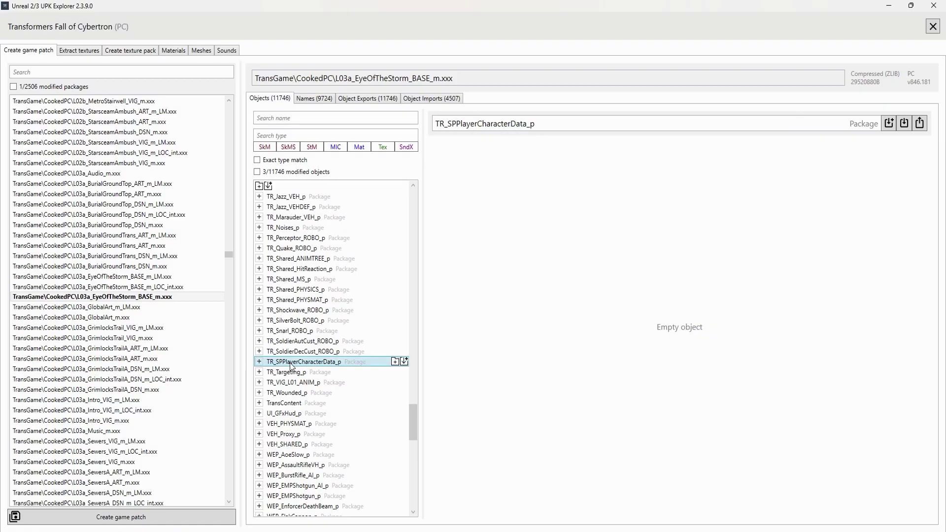
double_click(282, 362)
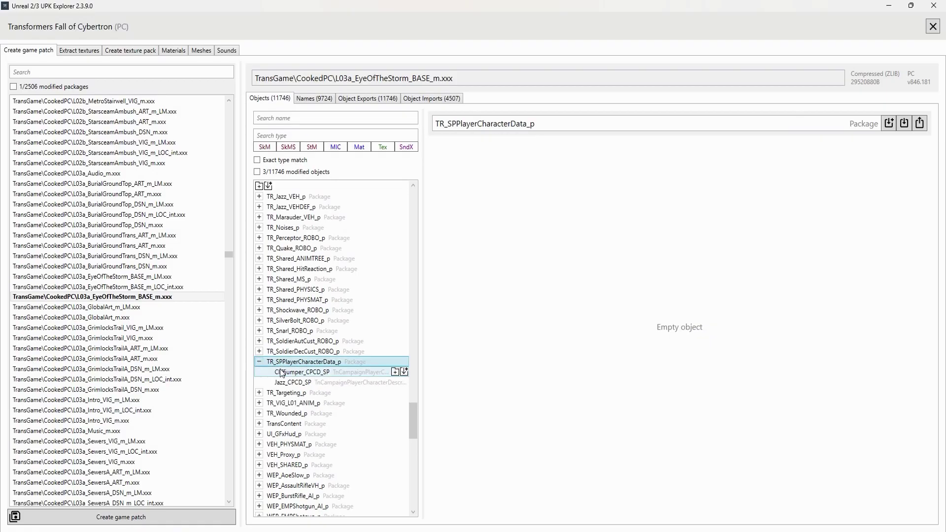
left_click(280, 372)
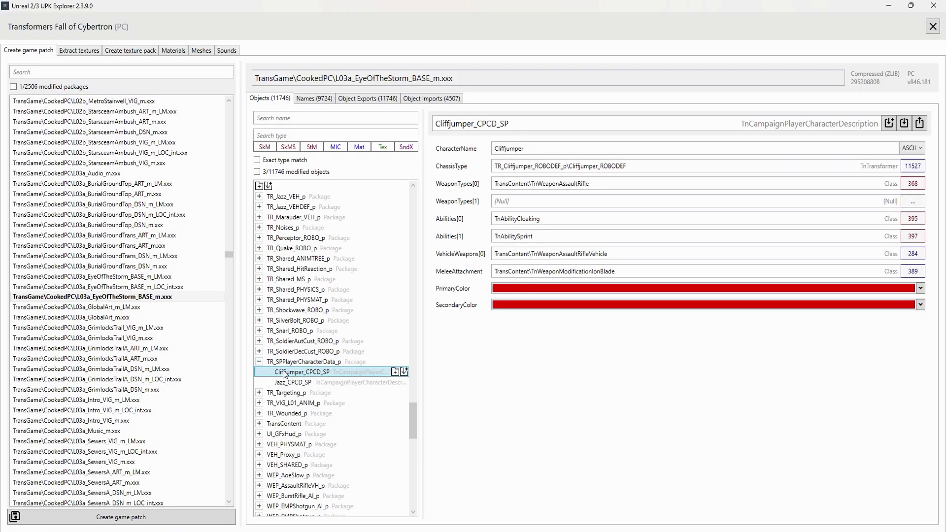
left_click(499, 290)
double_click(591, 382)
type("246")
key("Tab")
type("213")
key("Tab")
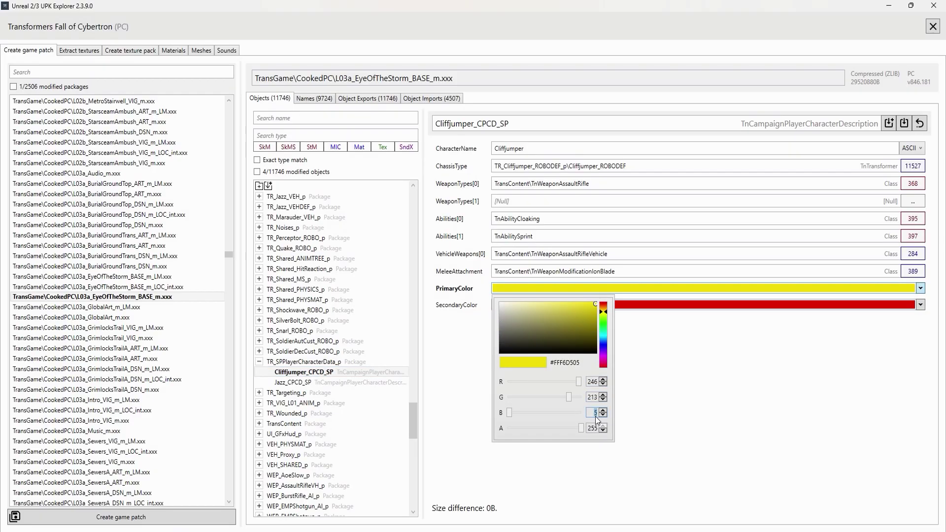
left_click(657, 307)
Step: Set SecondaryColor to R 246, G 213, B 33 and create the game patch
left_click(656, 307)
double_click(593, 398)
type("246")
key("Tab")
type("2")
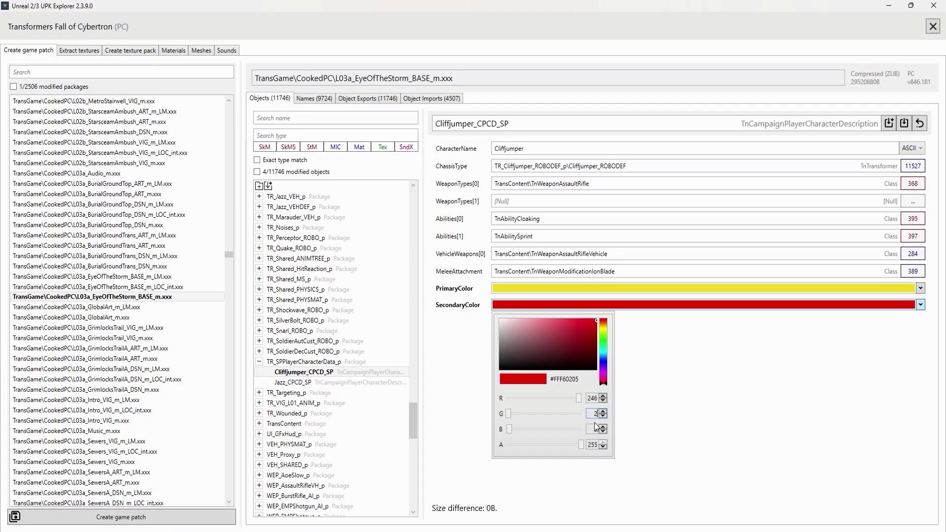
type("13")
key("Tab")
type("33")
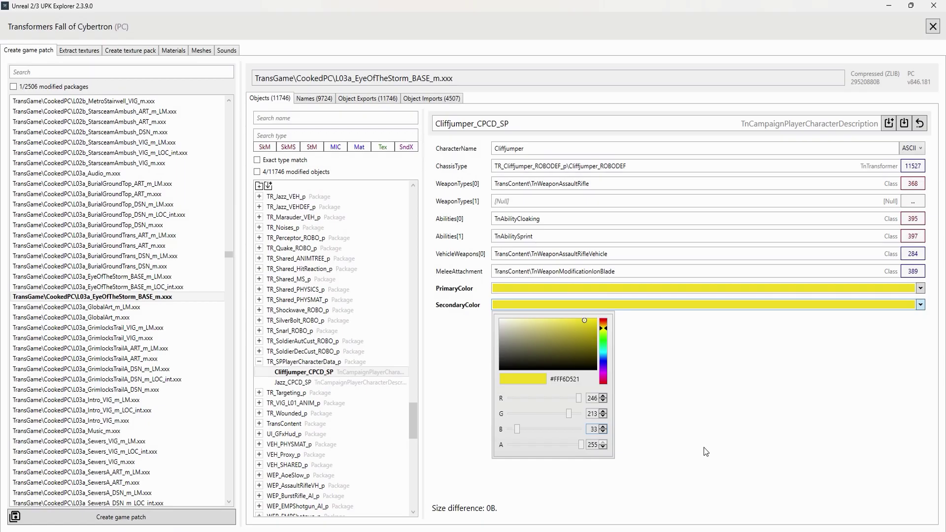
left_click(705, 452)
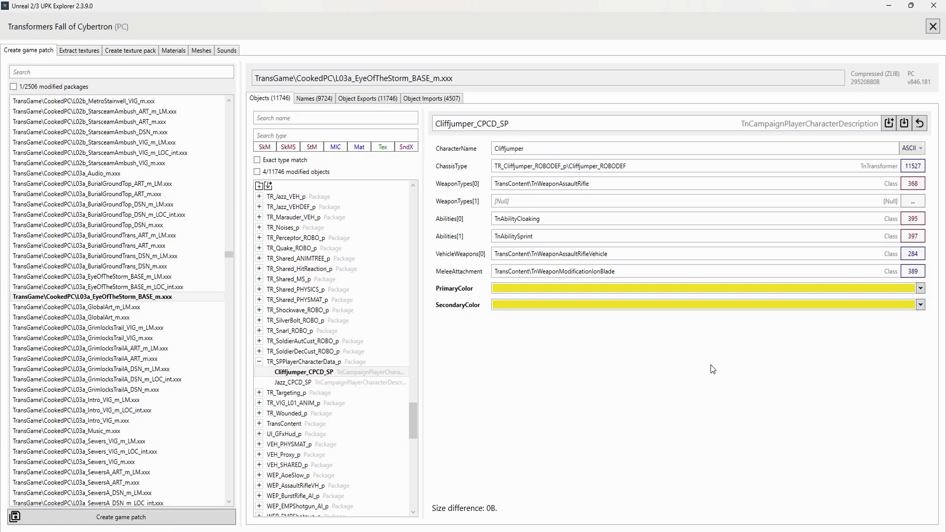
left_click(159, 516)
Step: Check the MyMod patch files in the Working Folder's Transformers Fall of Cybertron folder
key("alt+Tab")
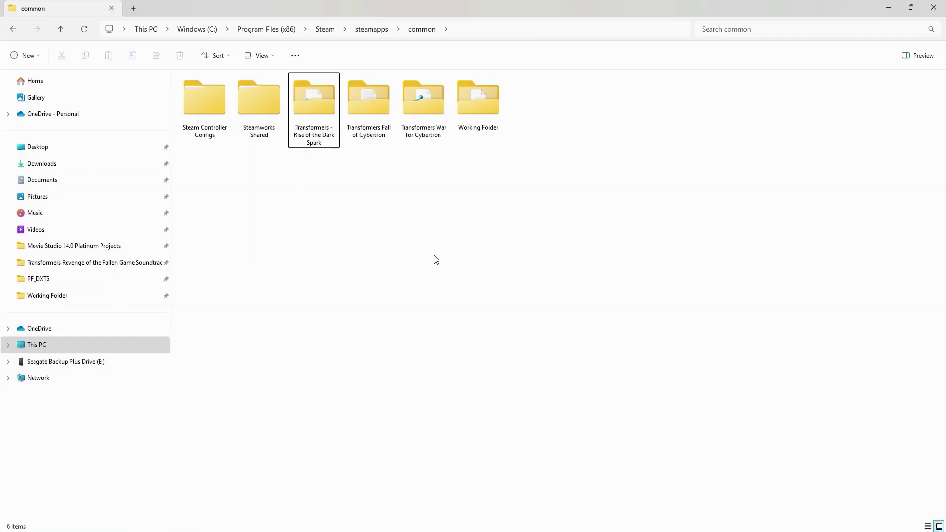
double_click(485, 126)
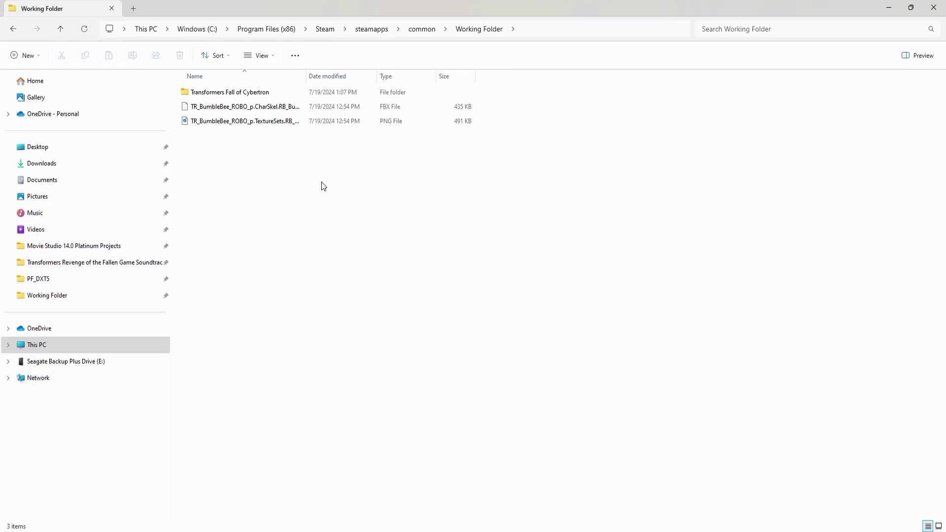
double_click(191, 123)
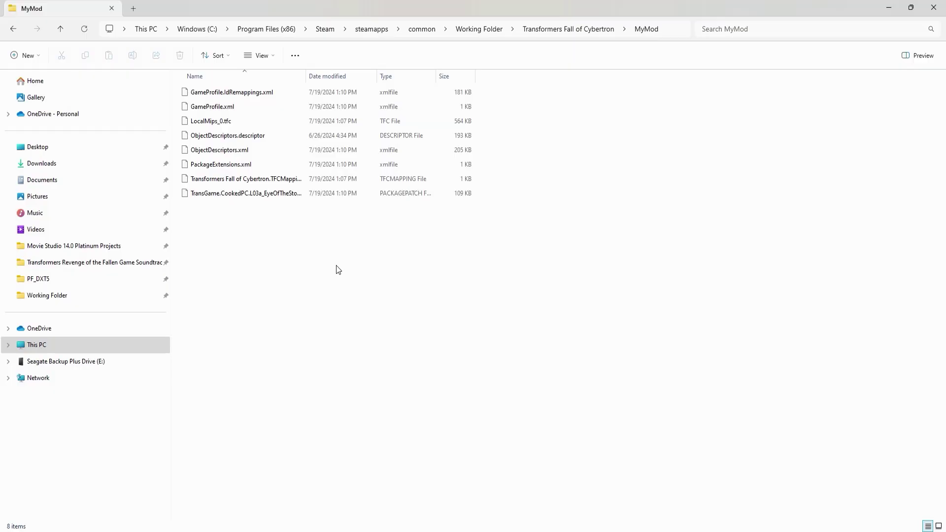
left_click(13, 29)
Step: Rename the MyMod folder to 'FOC - CliffBee'
right_click(207, 123)
left_click(259, 133)
type("FOC - CliffBee")
key("Return")
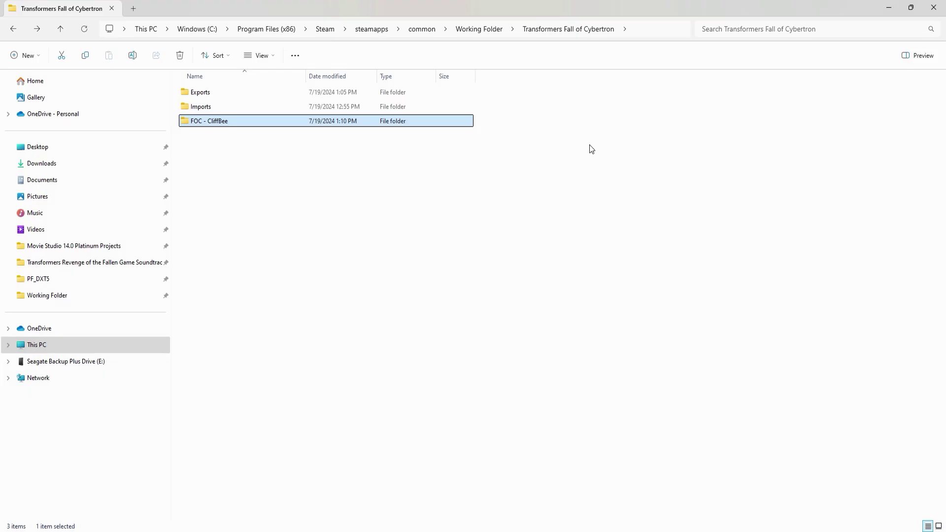
Step: Launch the TFC Installer from the Program Files (x86)\TFCInstaller folder
left_click(518, 183)
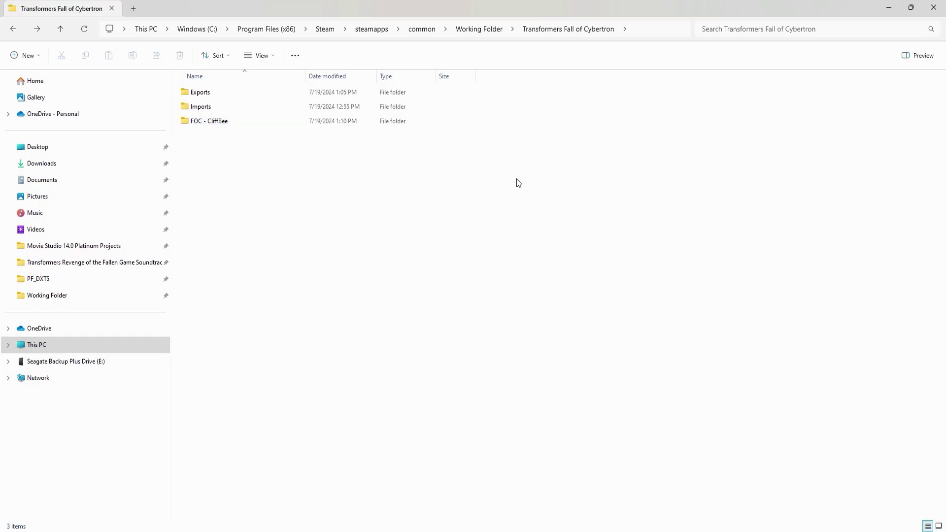
left_click(423, 29)
double_click(224, 379)
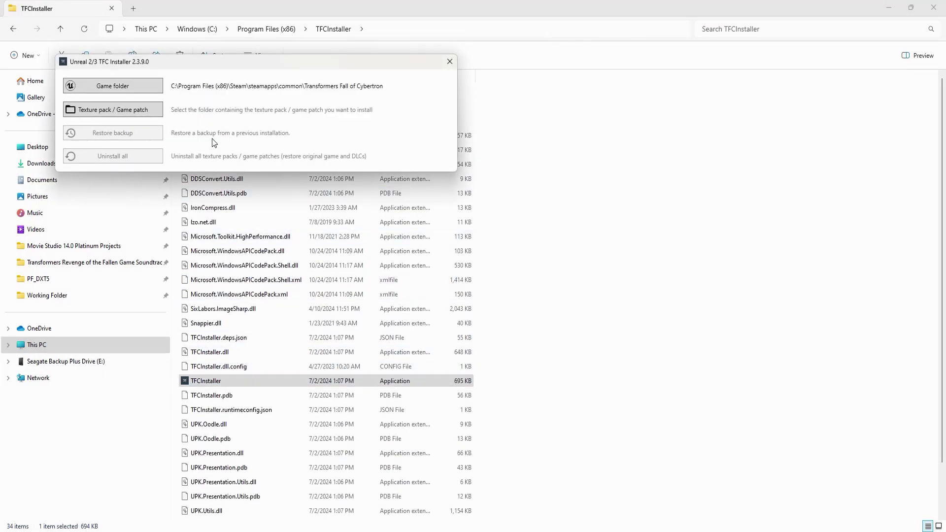
Step: Choose the FOC - CliffBee folder as the texture pack/game patch and update Transformers Fall of Cybertron
left_click(139, 108)
left_click(187, 99)
double_click(180, 167)
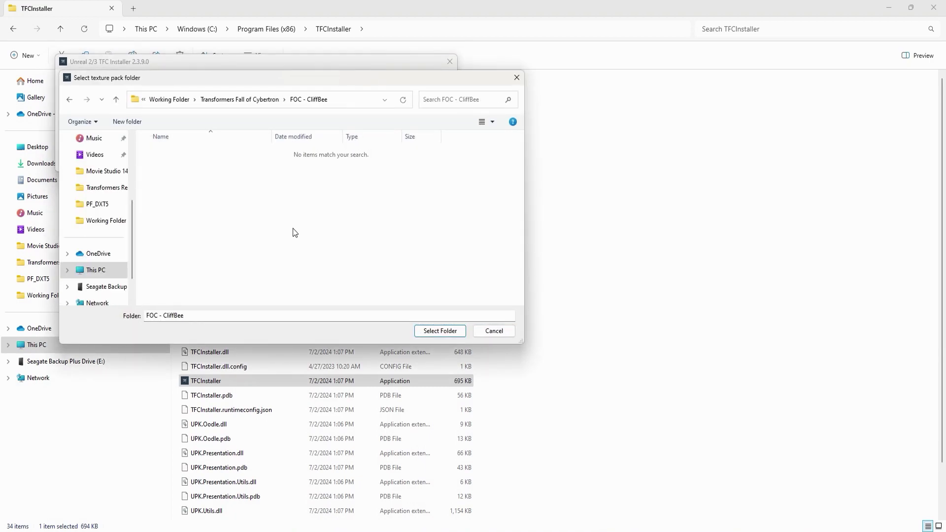
left_click(444, 332)
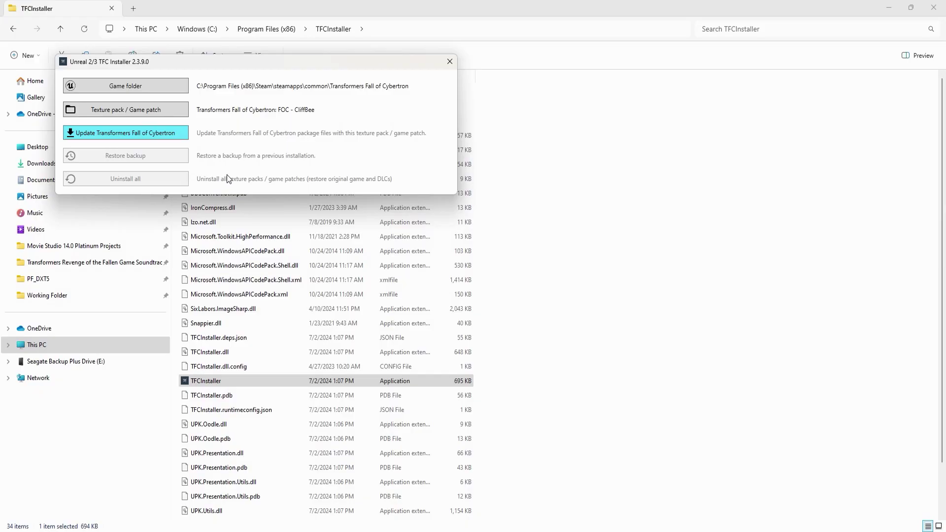
left_click(157, 134)
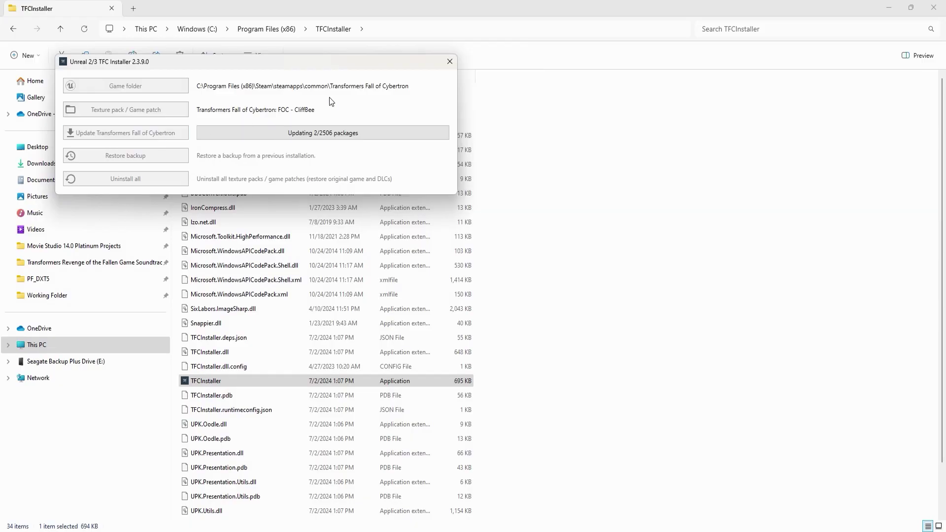